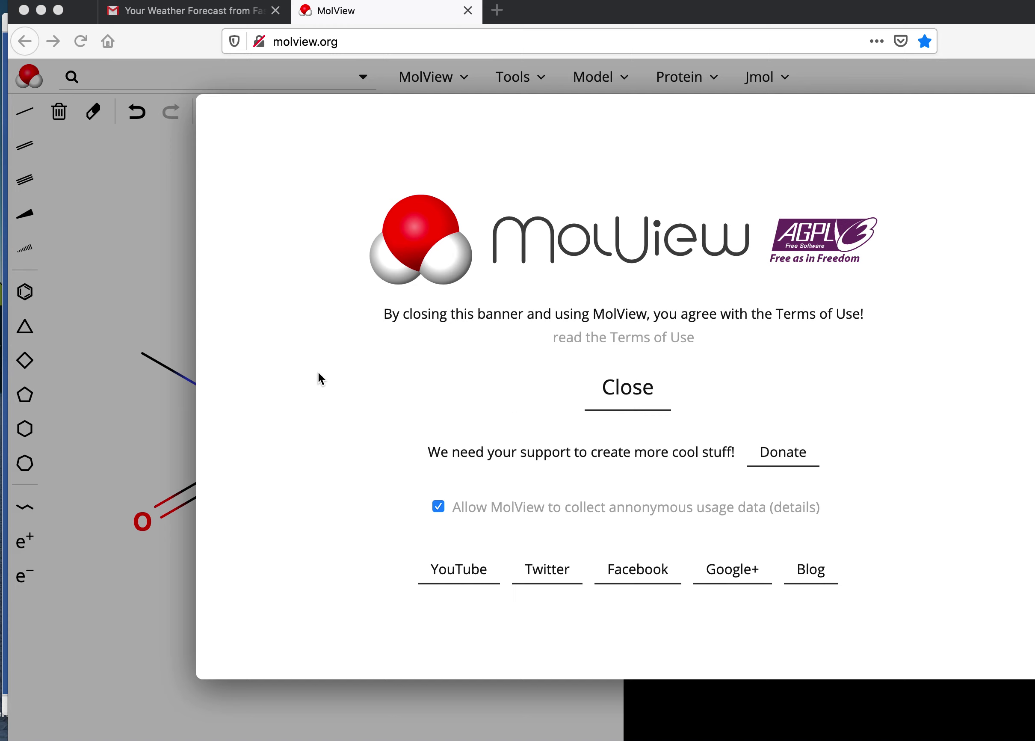
Dismiss the MolView terms banner and clear the caffeine sketch from the canvas
click(629, 402)
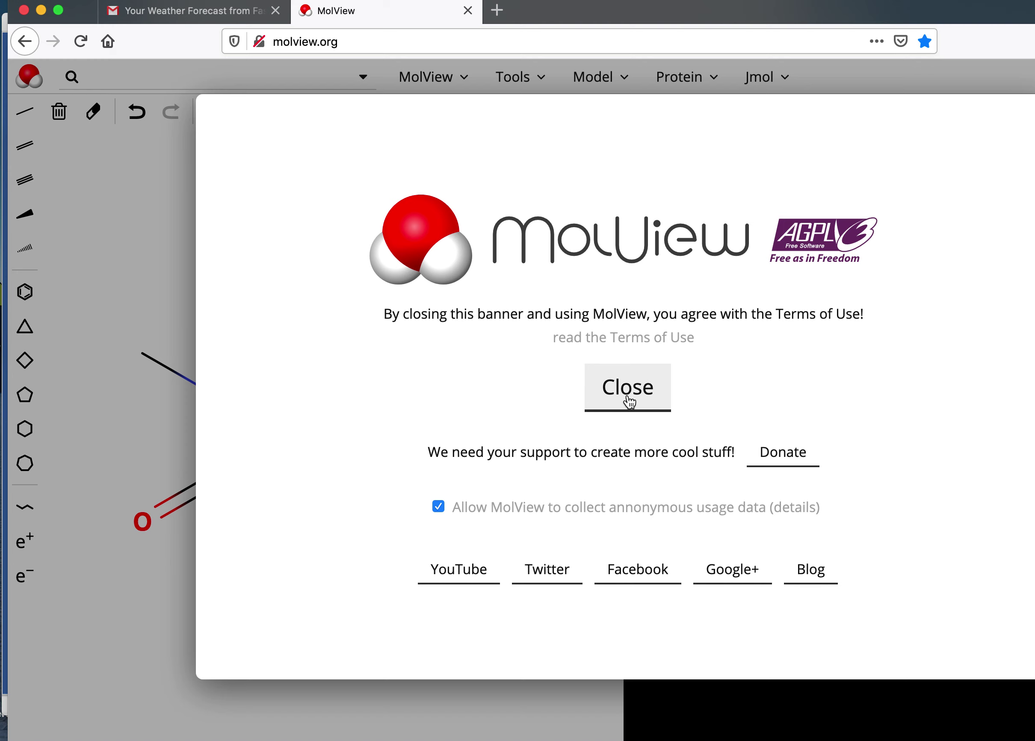
click(628, 401)
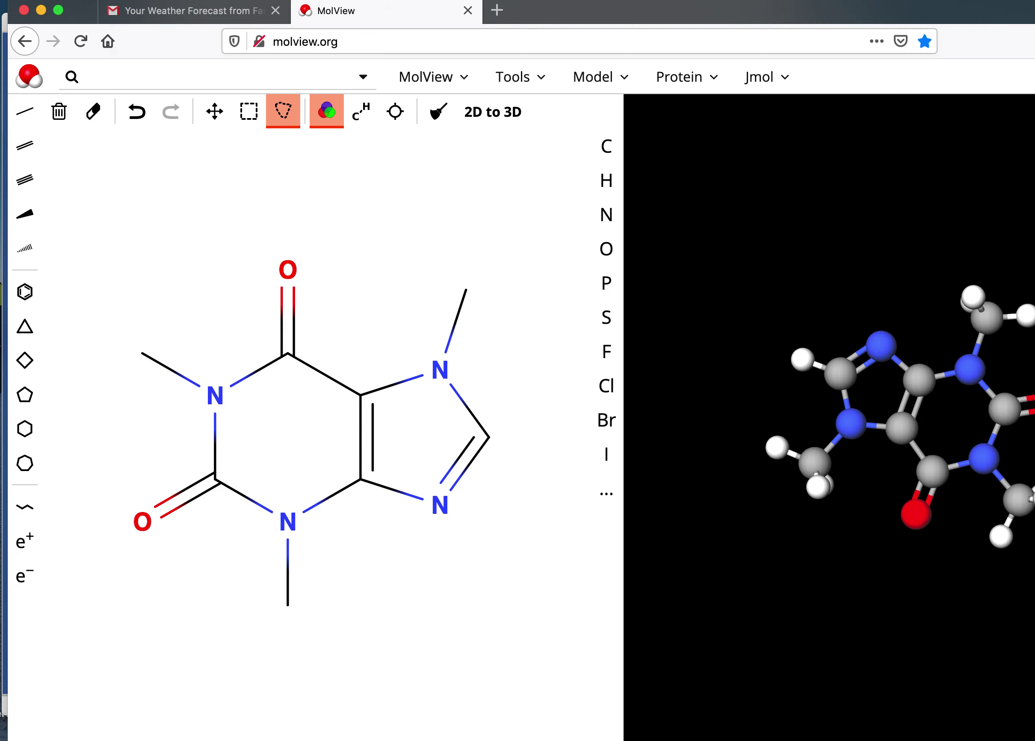
click(59, 111)
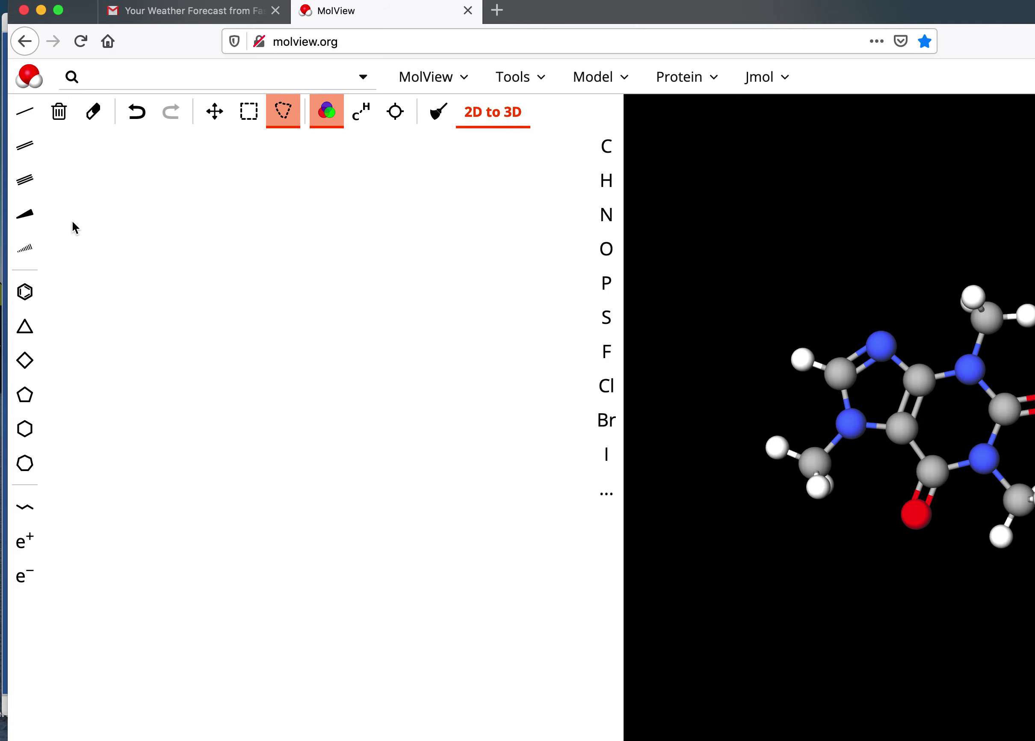
Draw a benzene fused to cyclohexane, attach a cycloheptane, and make its linking atom nitrogen
click(23, 292)
click(266, 349)
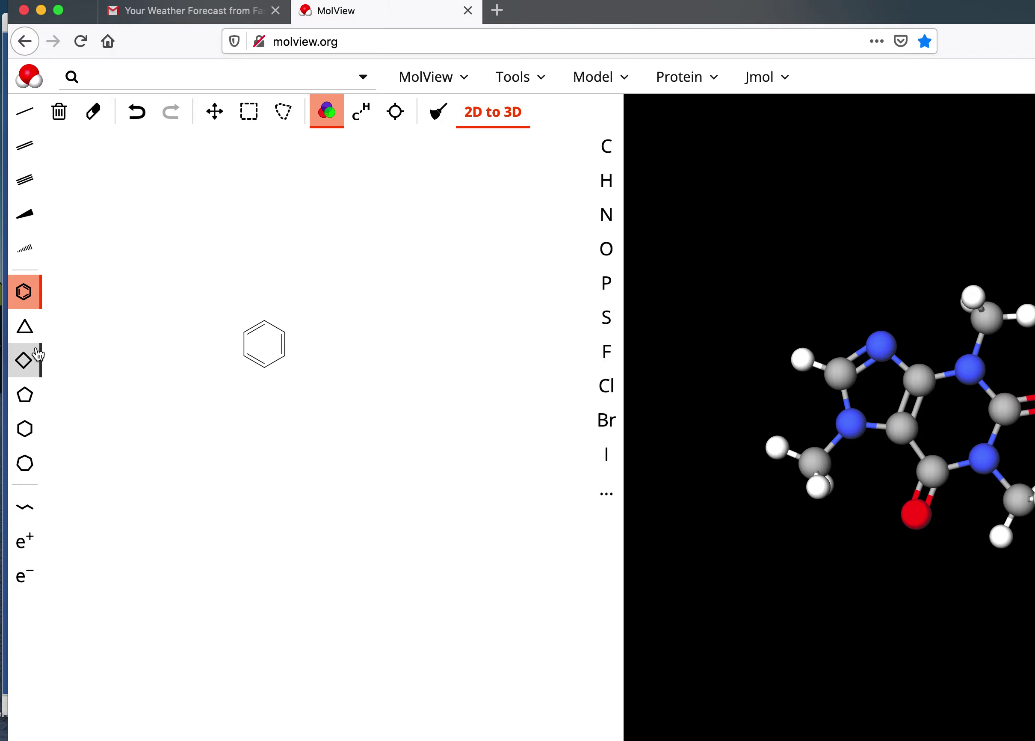
click(26, 430)
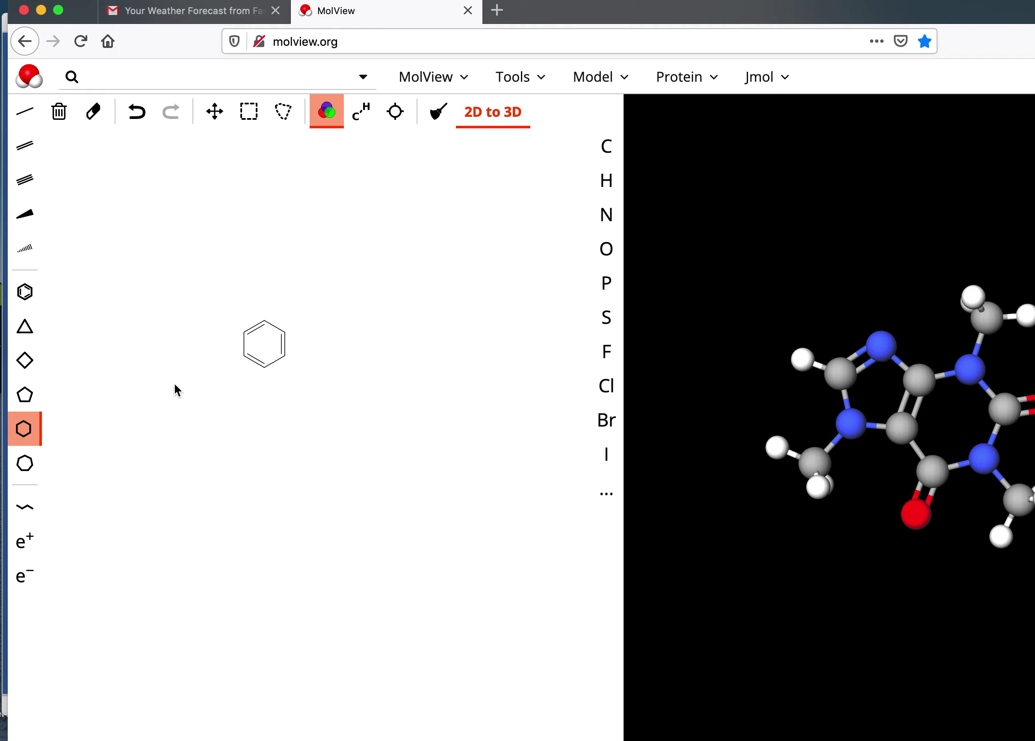
click(285, 345)
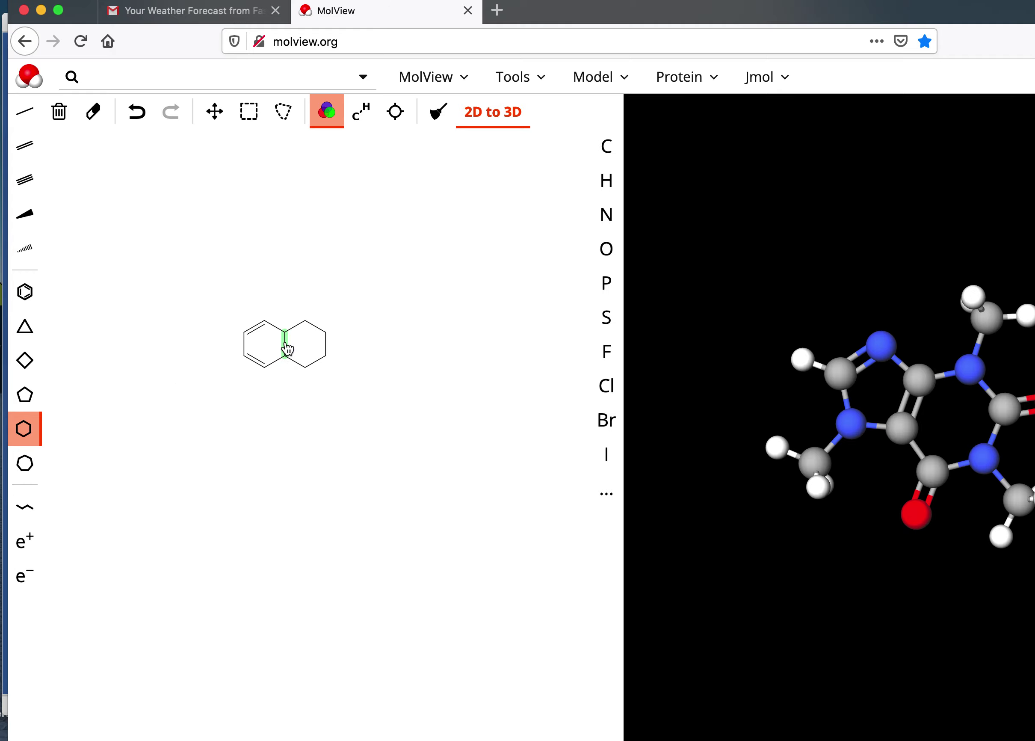
click(25, 474)
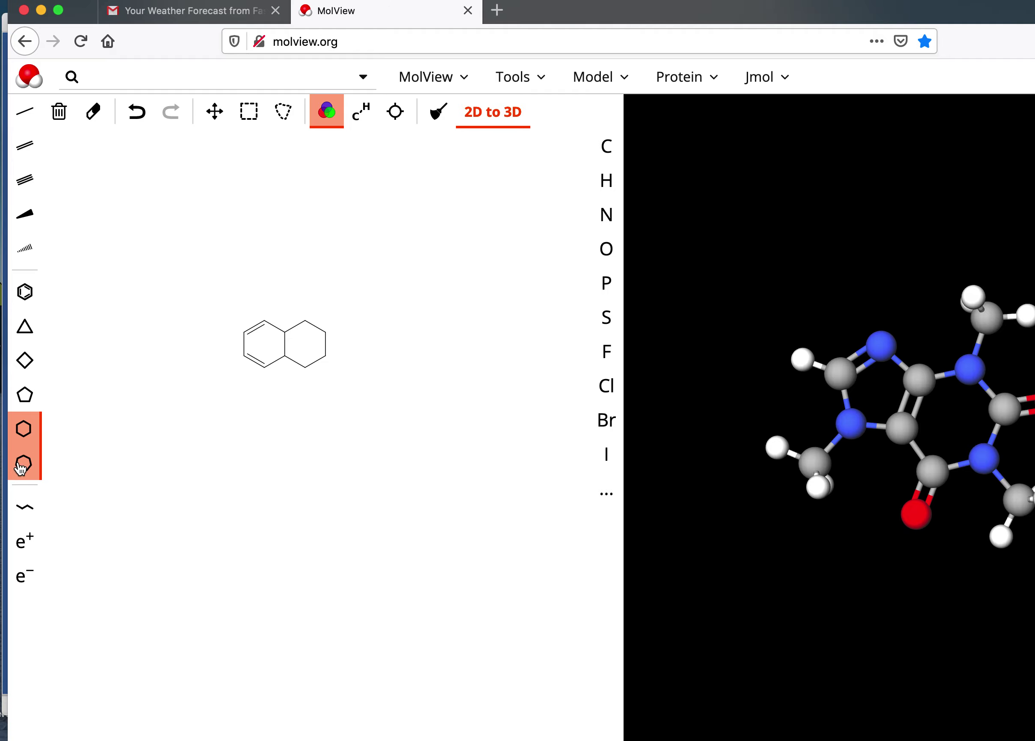
click(244, 339)
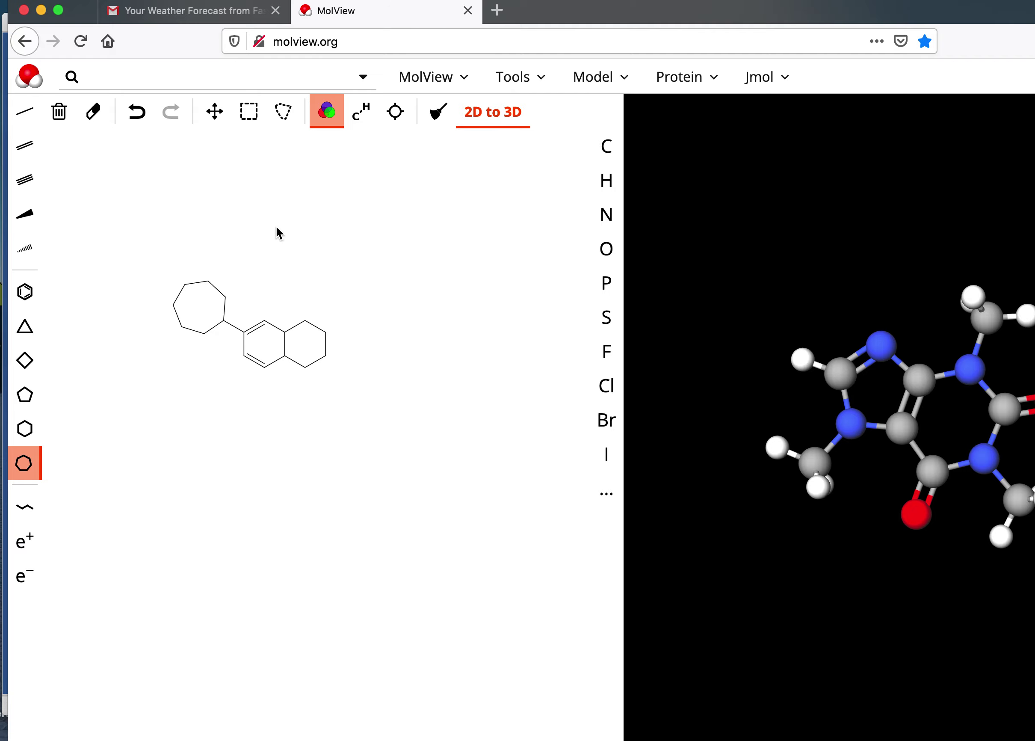
click(598, 219)
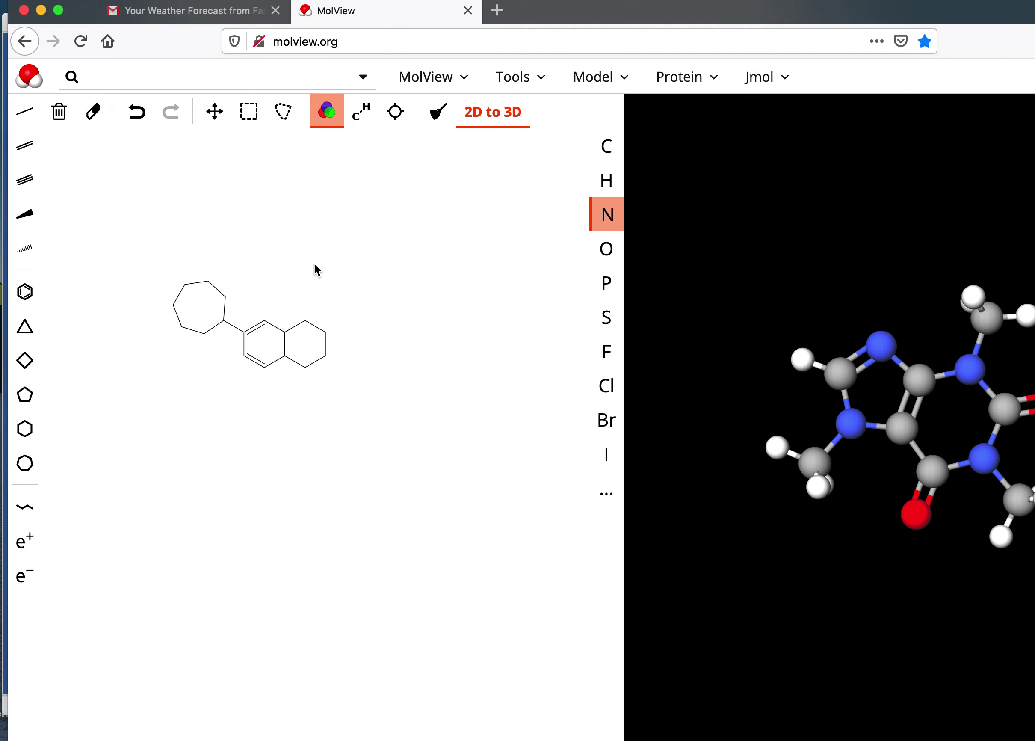
click(224, 321)
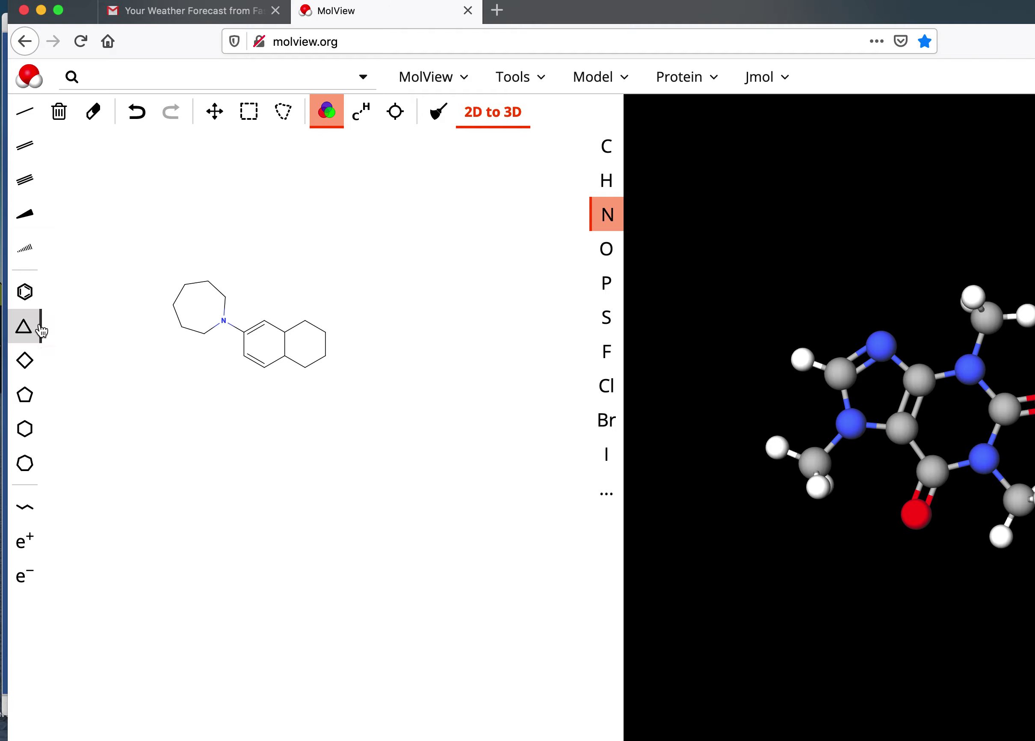
Draw a three-carbon chain off the saturated ring's right carbon
click(26, 112)
click(326, 333)
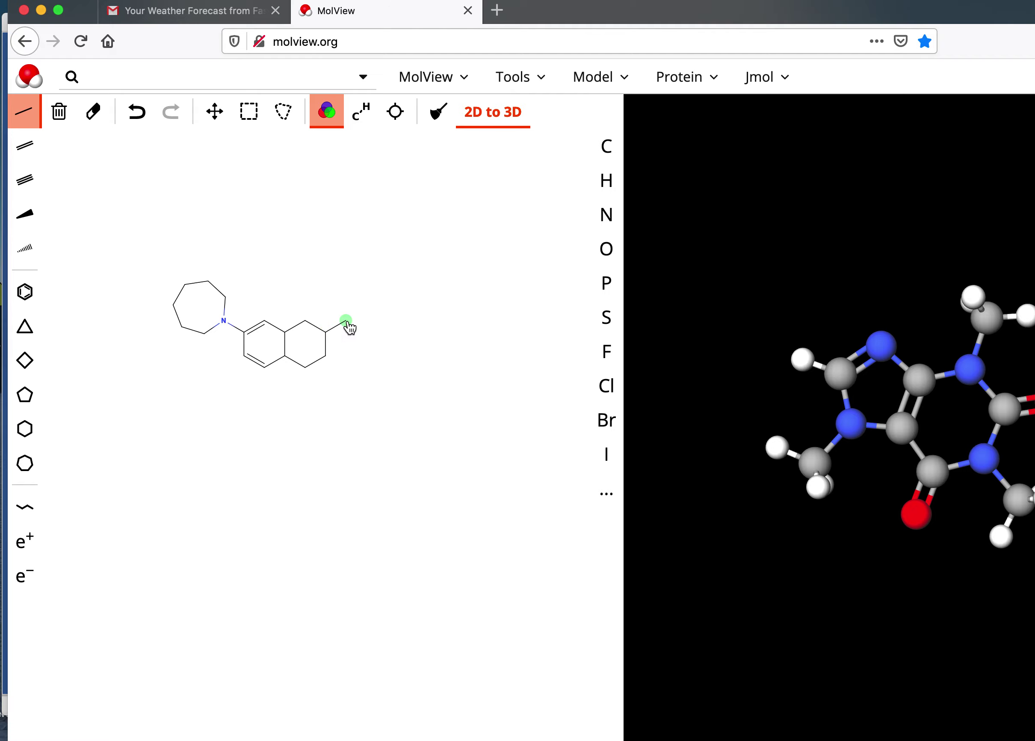
click(346, 322)
click(367, 310)
Convert the new sketch to 3D and rotate the ball-and-stick model to inspect it
click(507, 120)
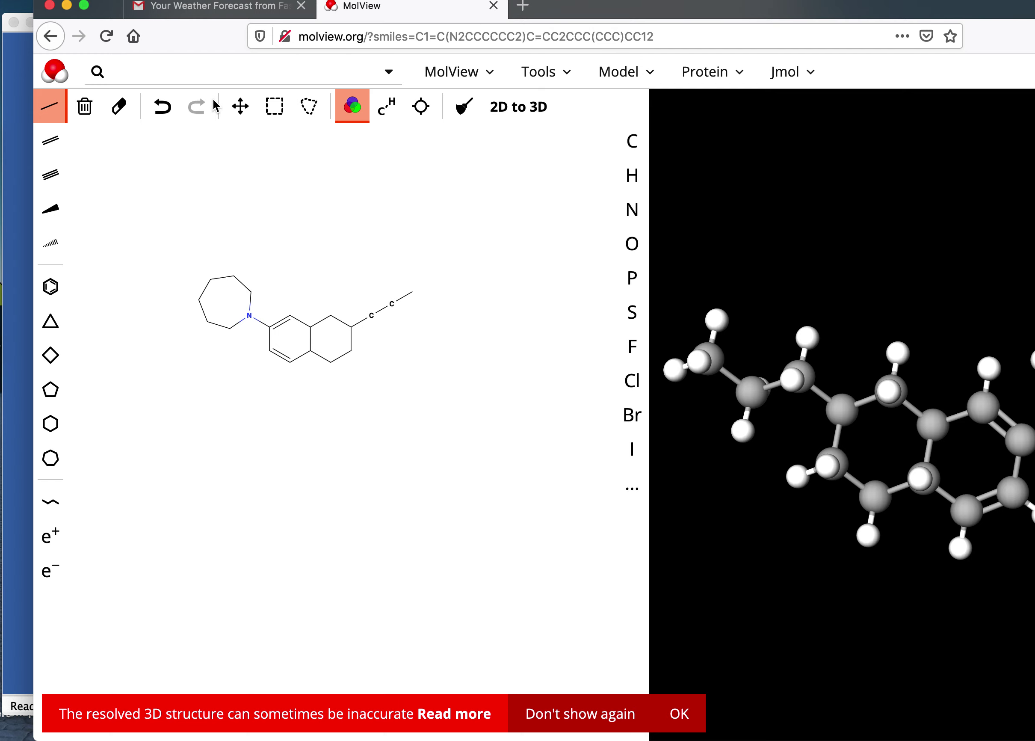
drag(902, 264, 931, 535)
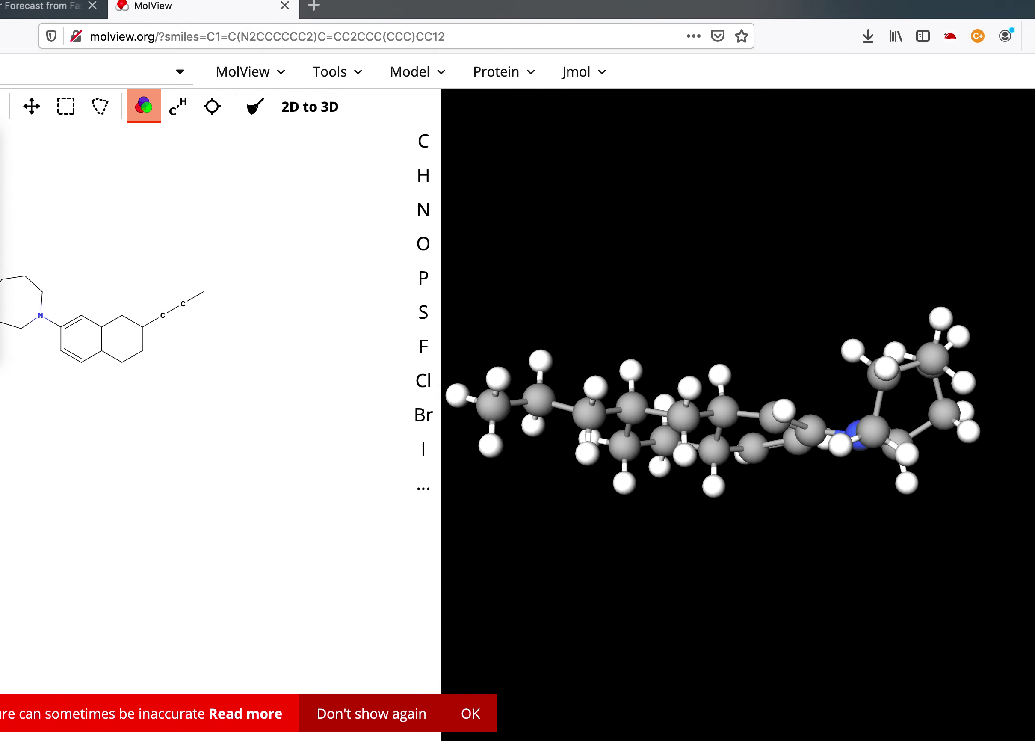
drag(837, 460, 832, 381)
drag(693, 381, 663, 243)
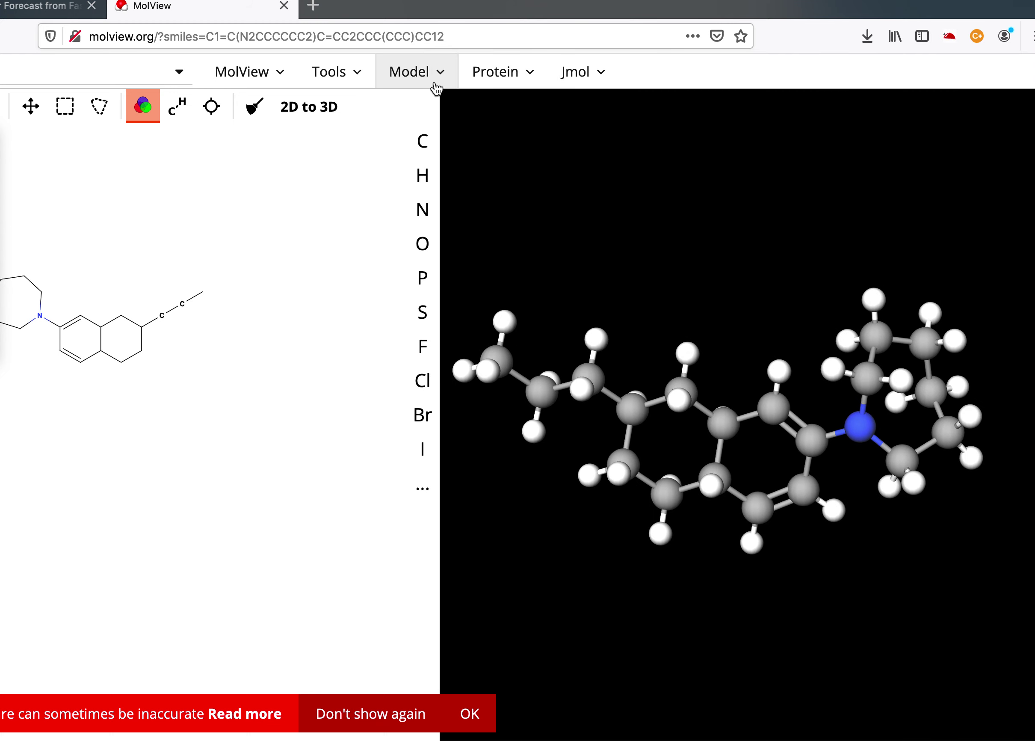
Regenerate the 3D model from the sketch and export the molecule as a MOL file
click(420, 74)
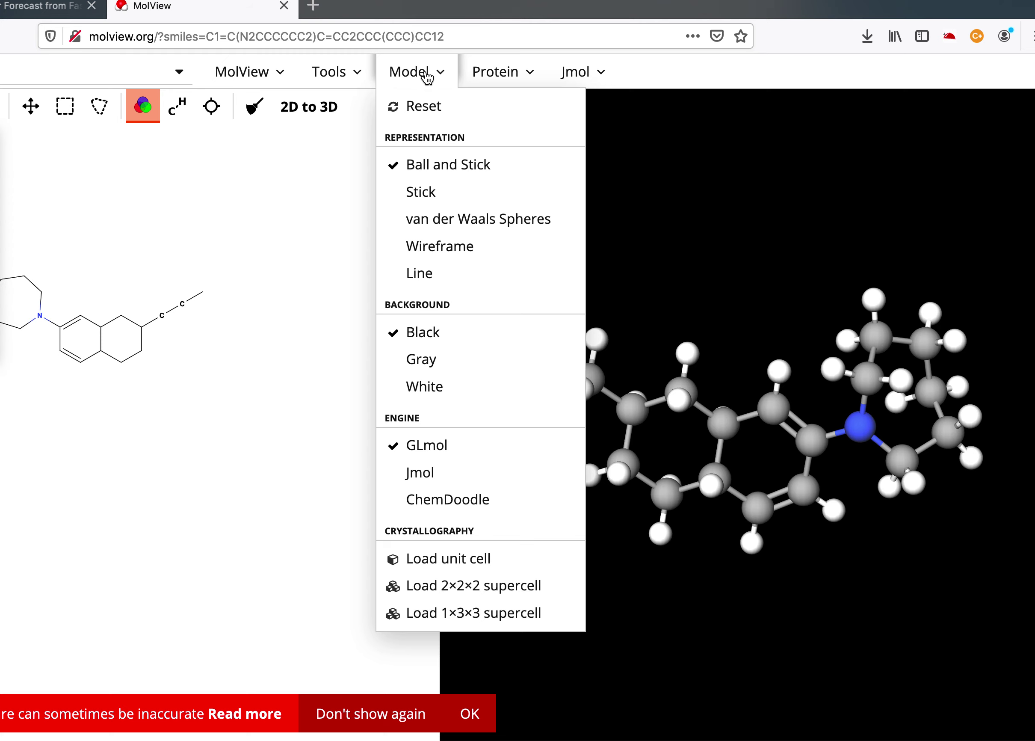
mouse_move(568, 71)
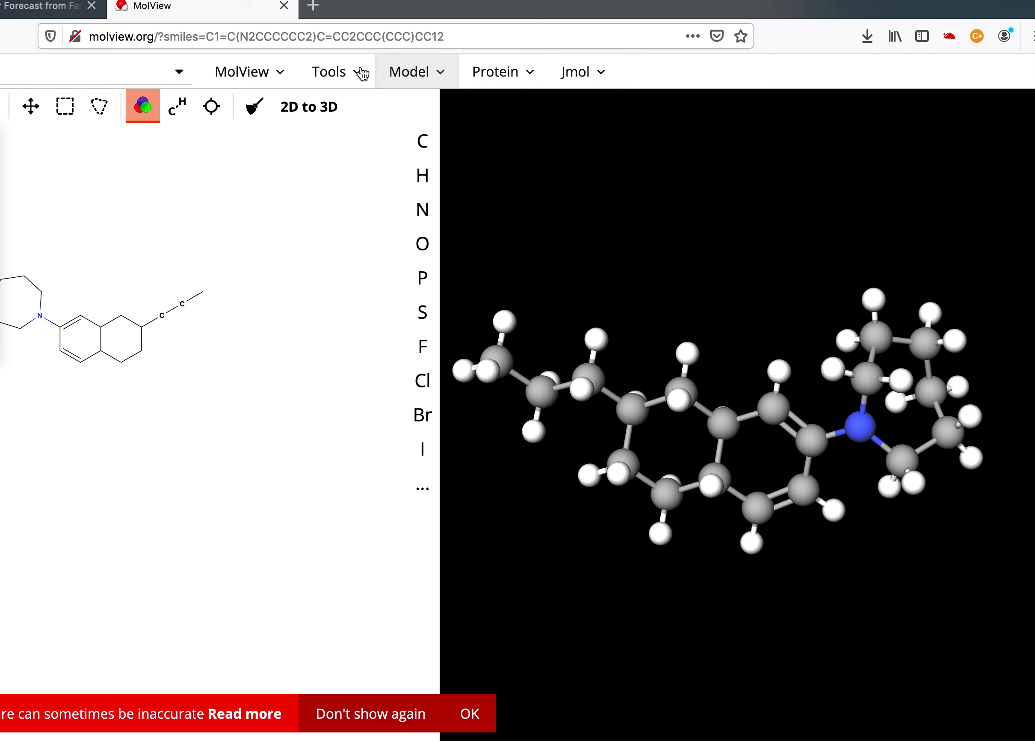
mouse_move(502, 71)
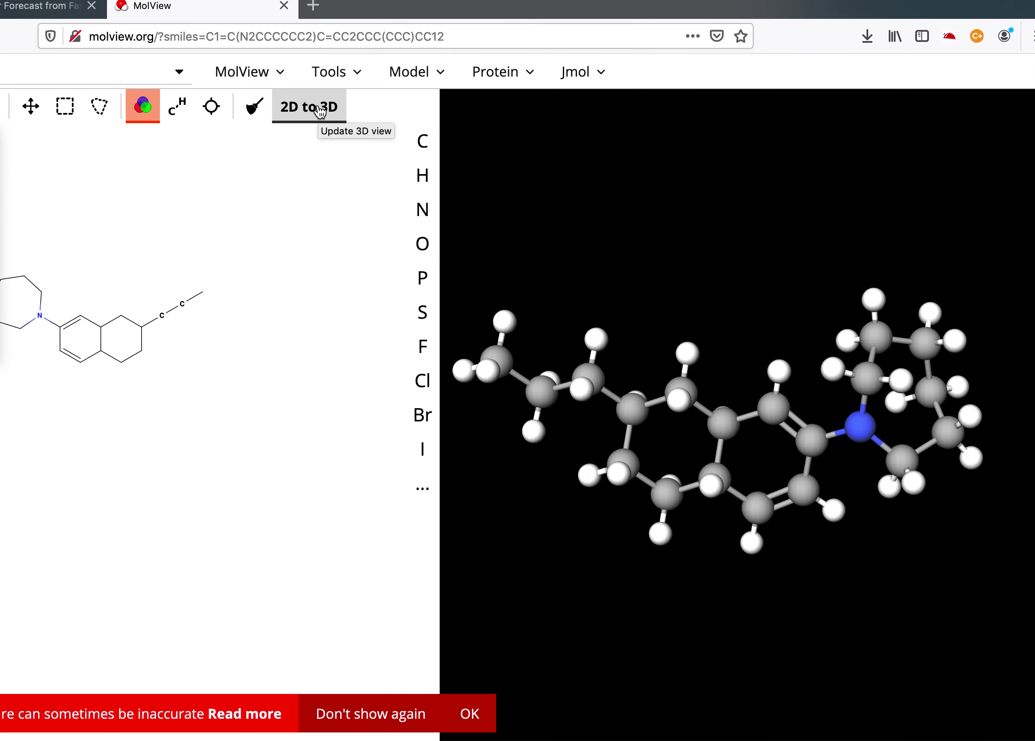
click(321, 111)
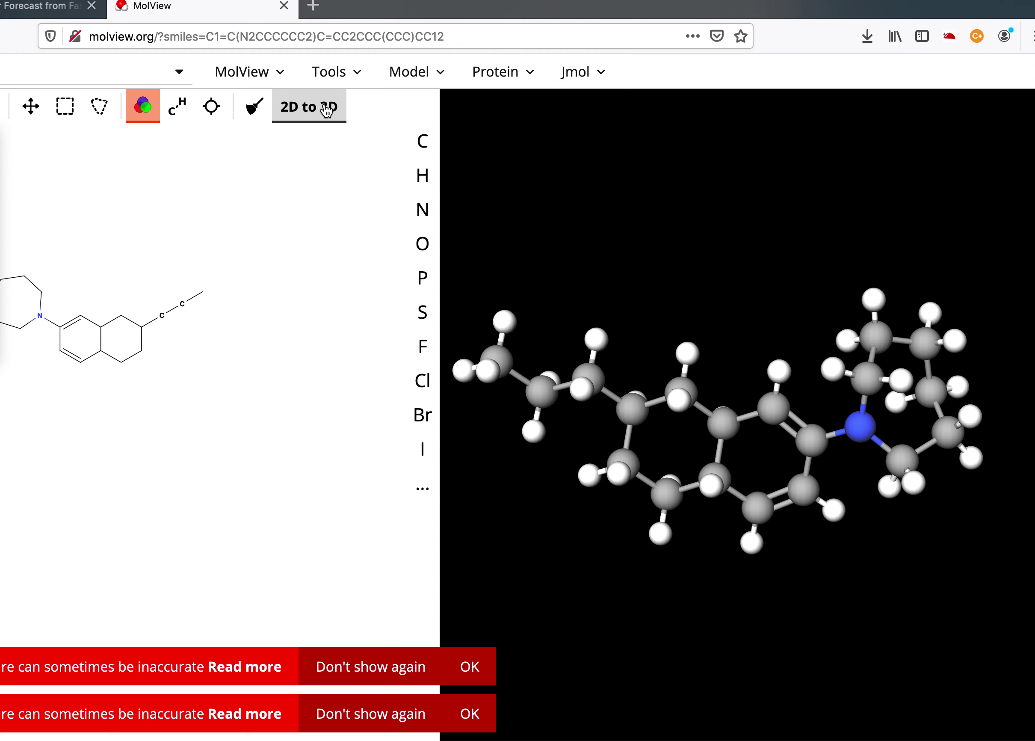
mouse_move(340, 73)
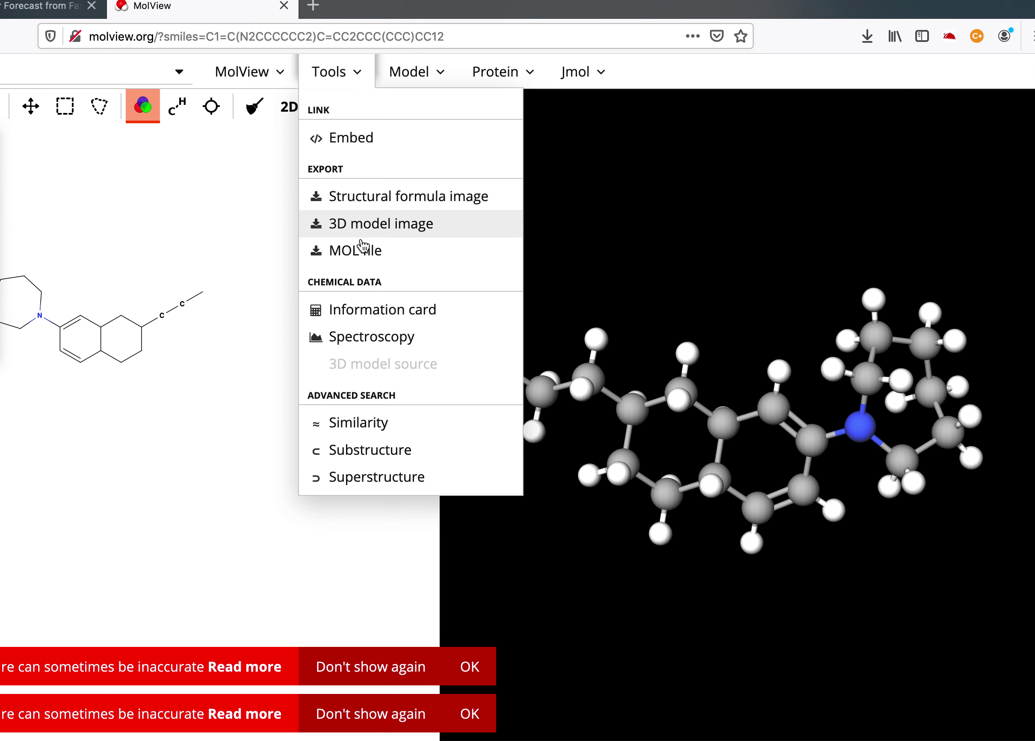
click(373, 260)
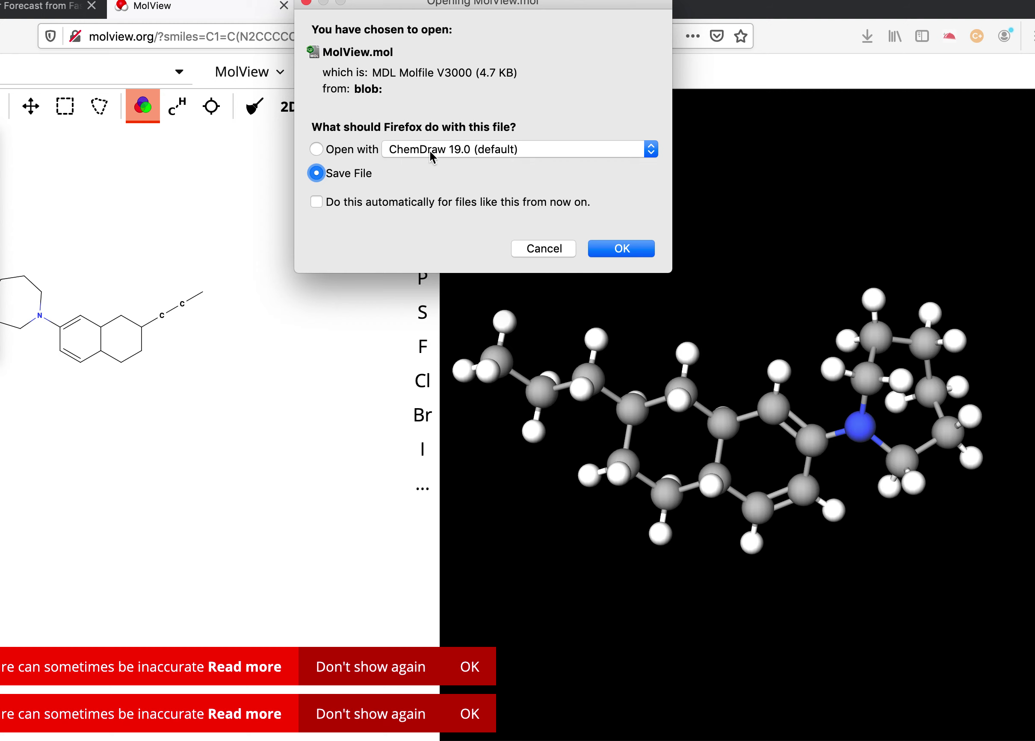
Save MolView.mol as a download with Save File
click(617, 254)
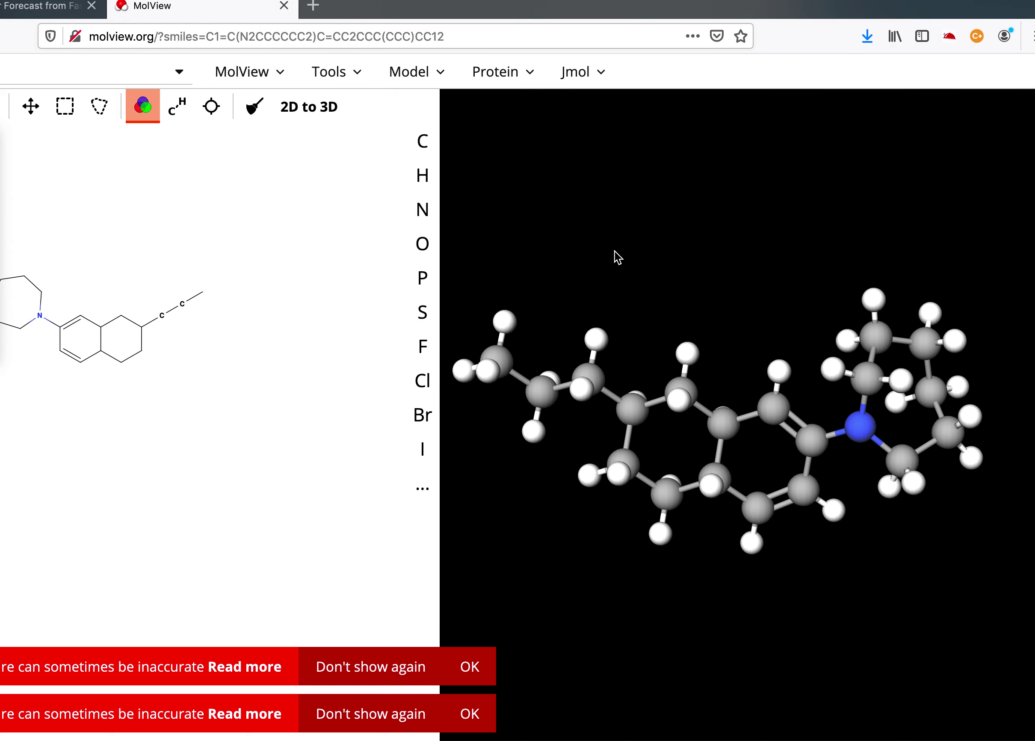
Copy the downloaded MolView.mol onto the desktop, replacing the older copy, then close the Applications window
drag(744, 14, 700, 197)
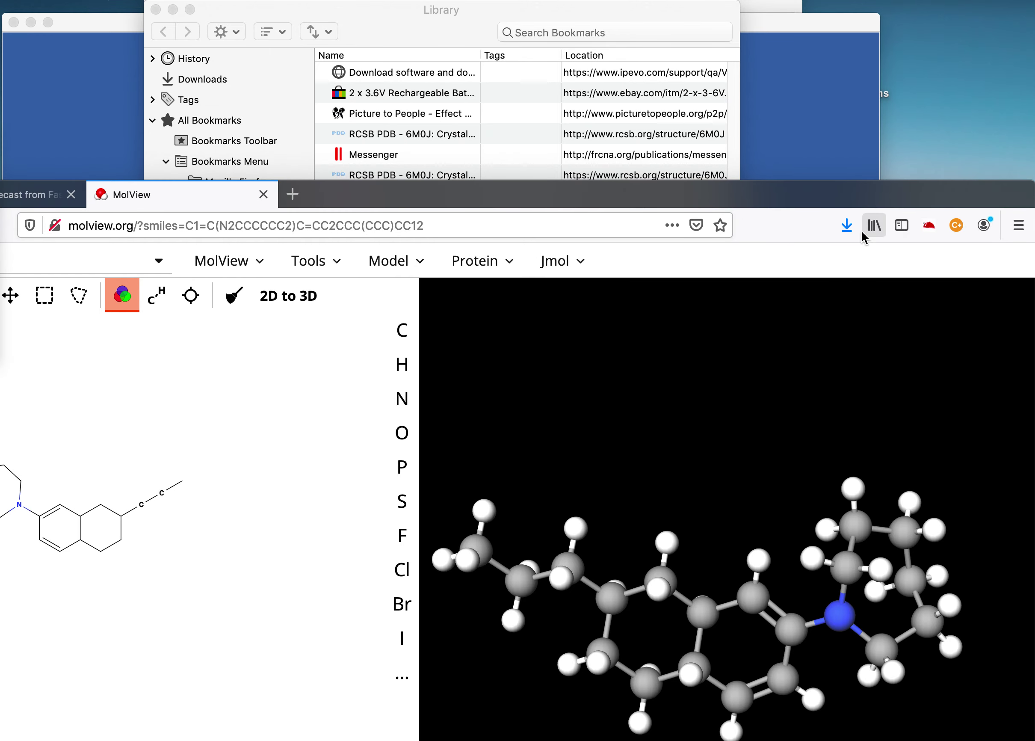
click(846, 228)
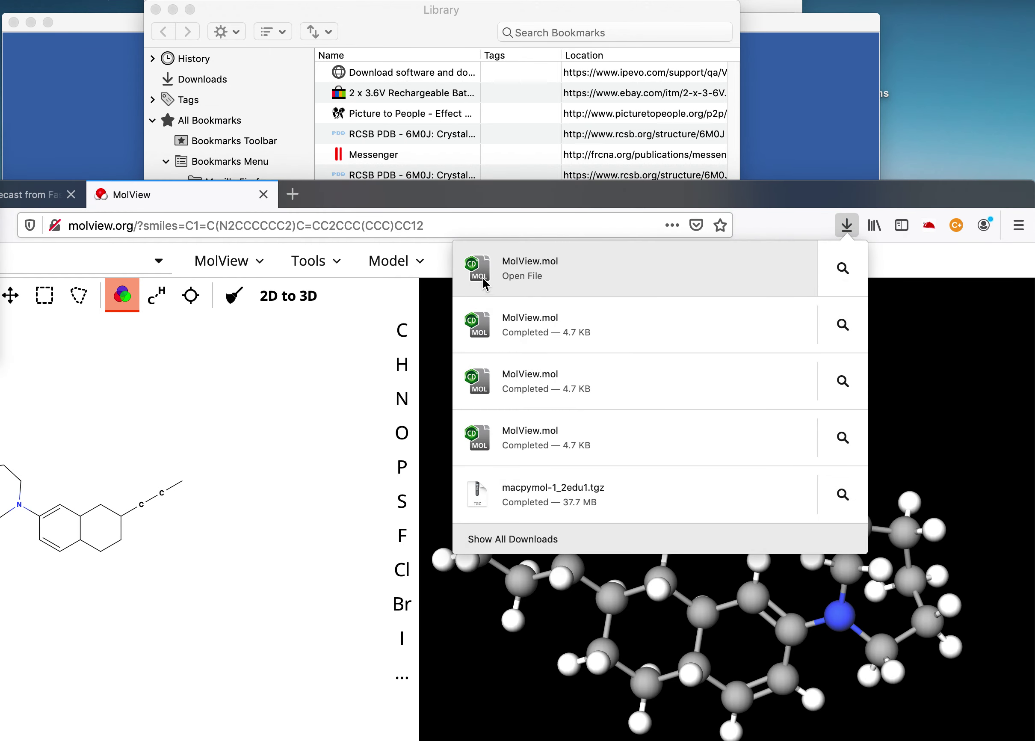
drag(482, 277, 949, 83)
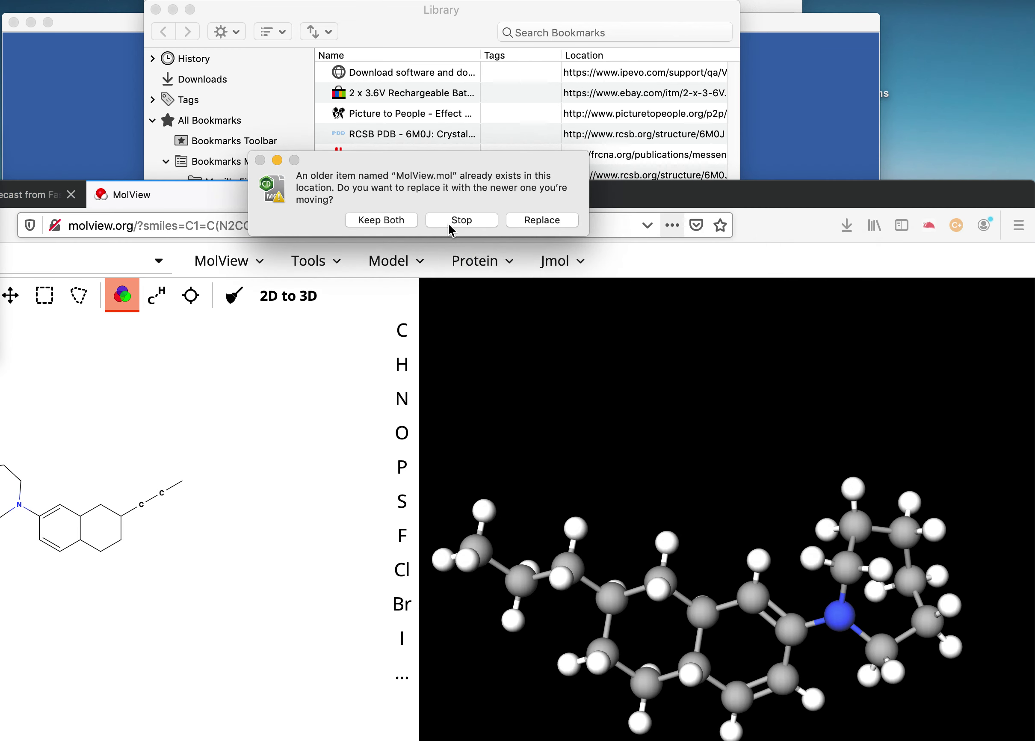
click(532, 221)
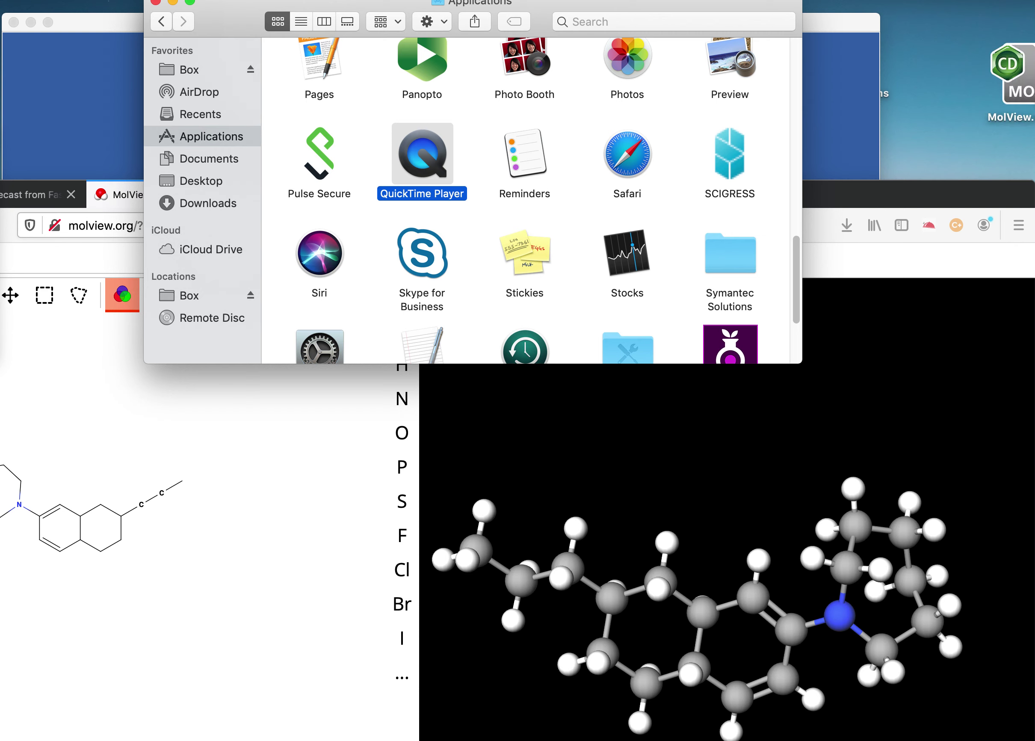
drag(1024, 89, 947, 104)
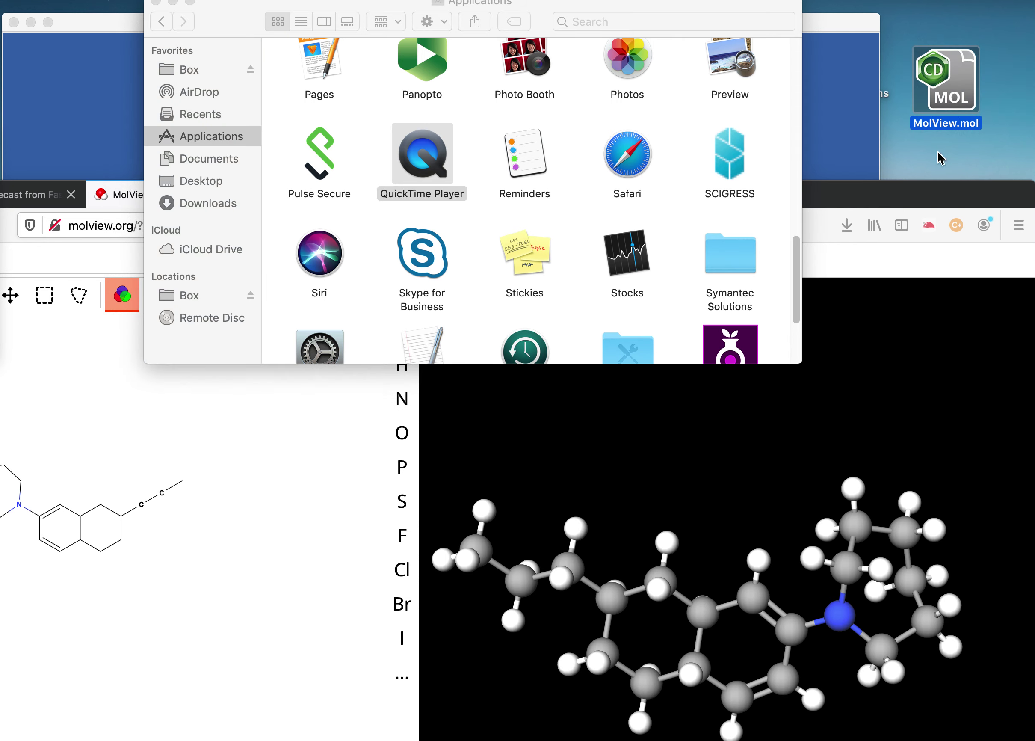
click(155, 2)
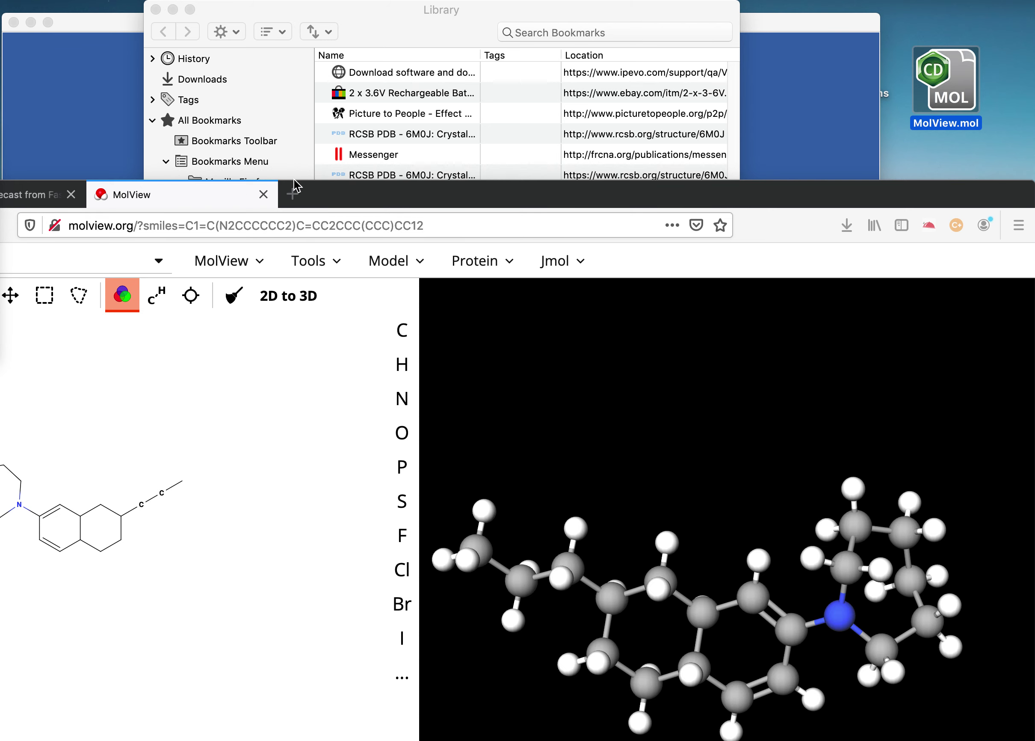
Quit Firefox with both tabs and close the bookmarks Library window
drag(345, 191, 531, 69)
click(6, 72)
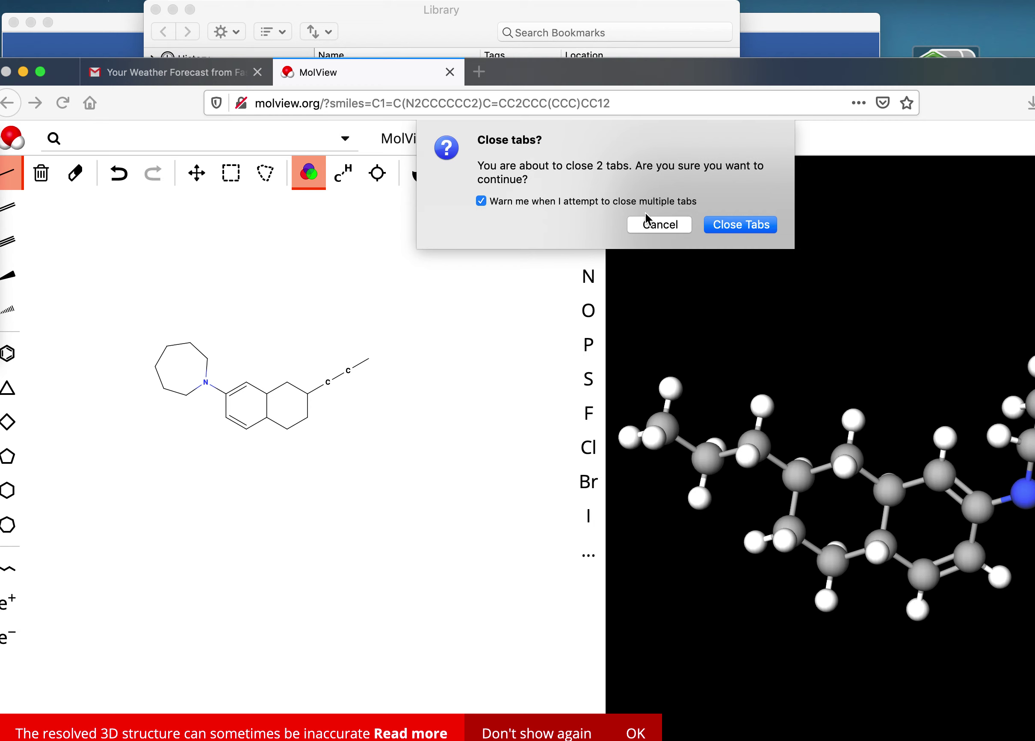
click(755, 227)
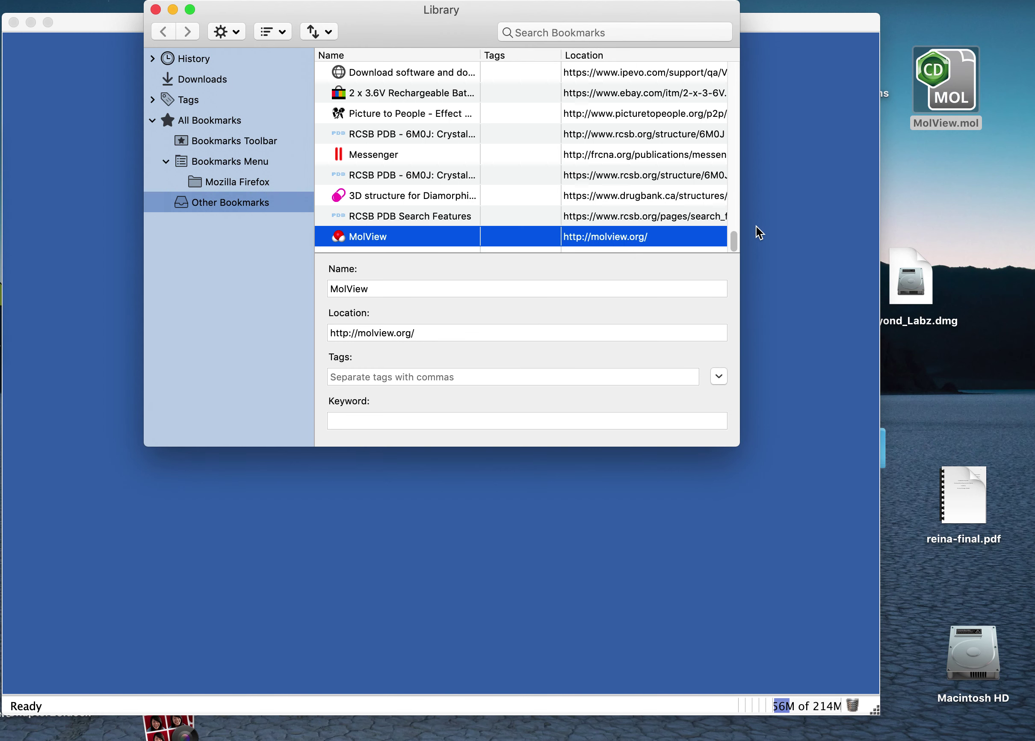
click(156, 10)
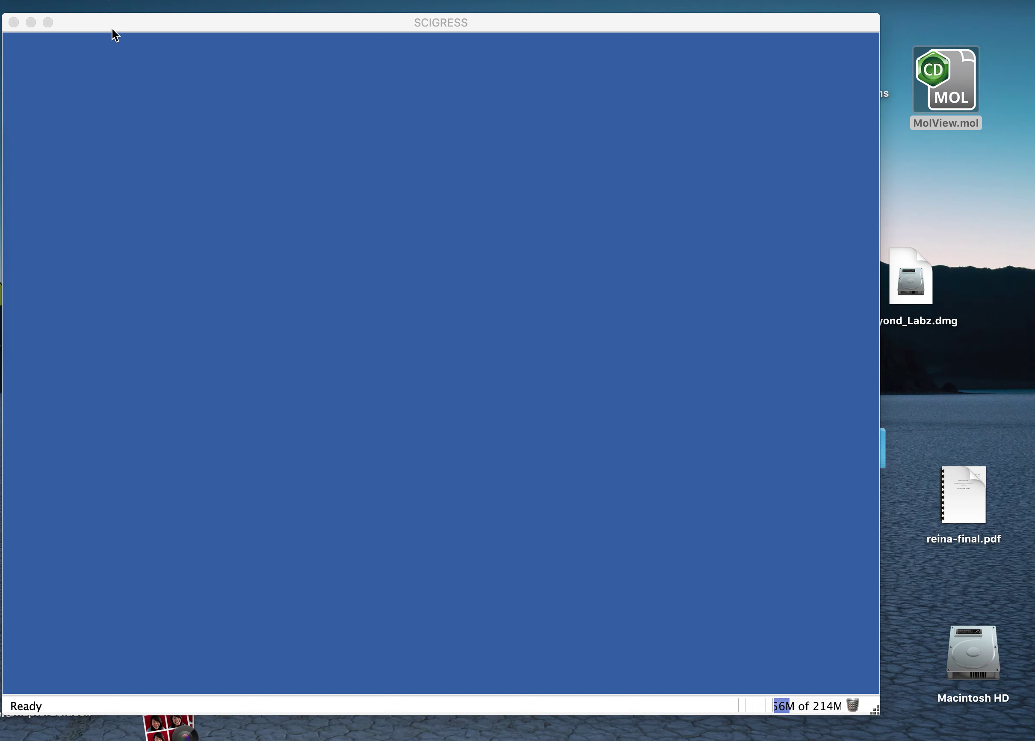
Create a new SCIGRESS project named april5 in the Desktop folder and save it
click(166, 8)
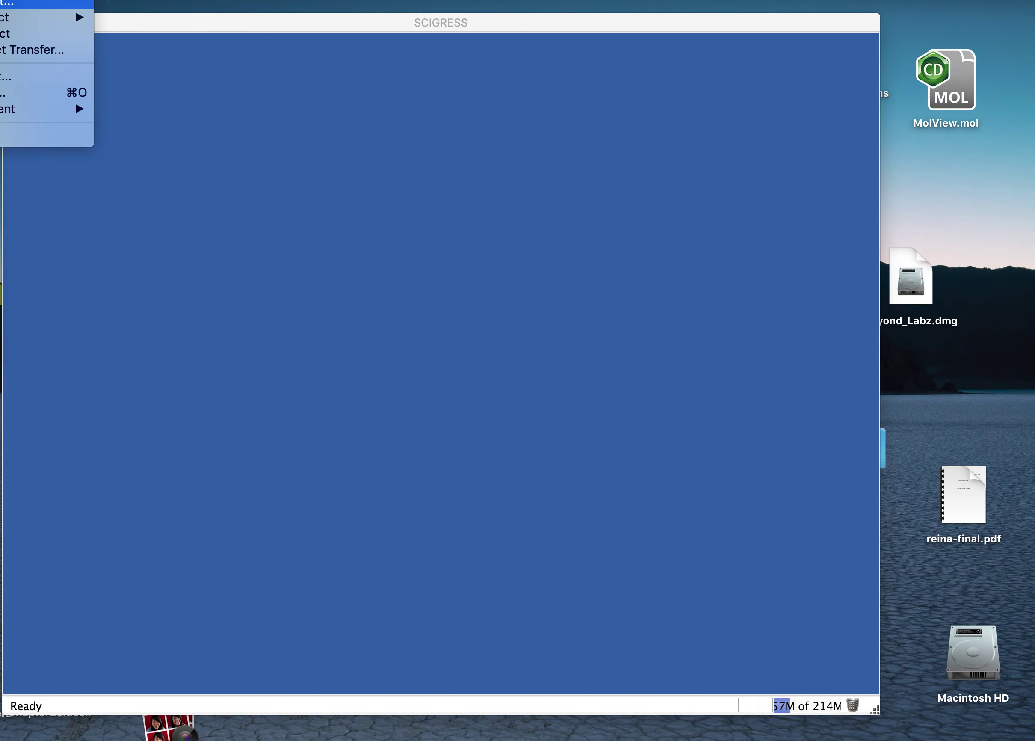
click(76, 101)
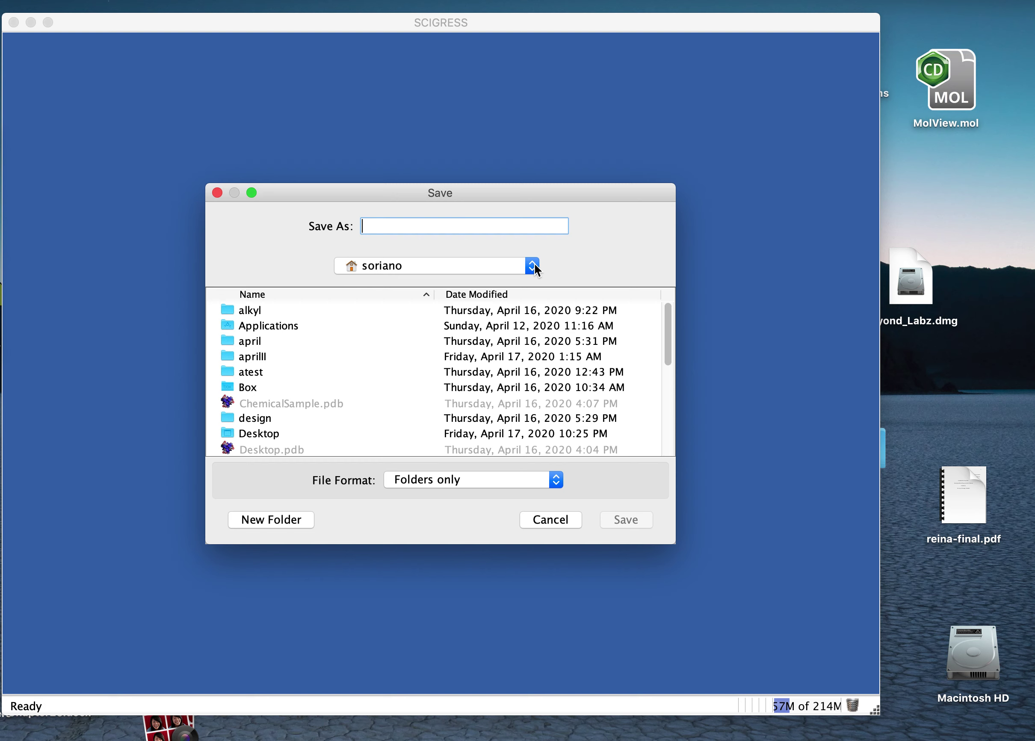
click(265, 434)
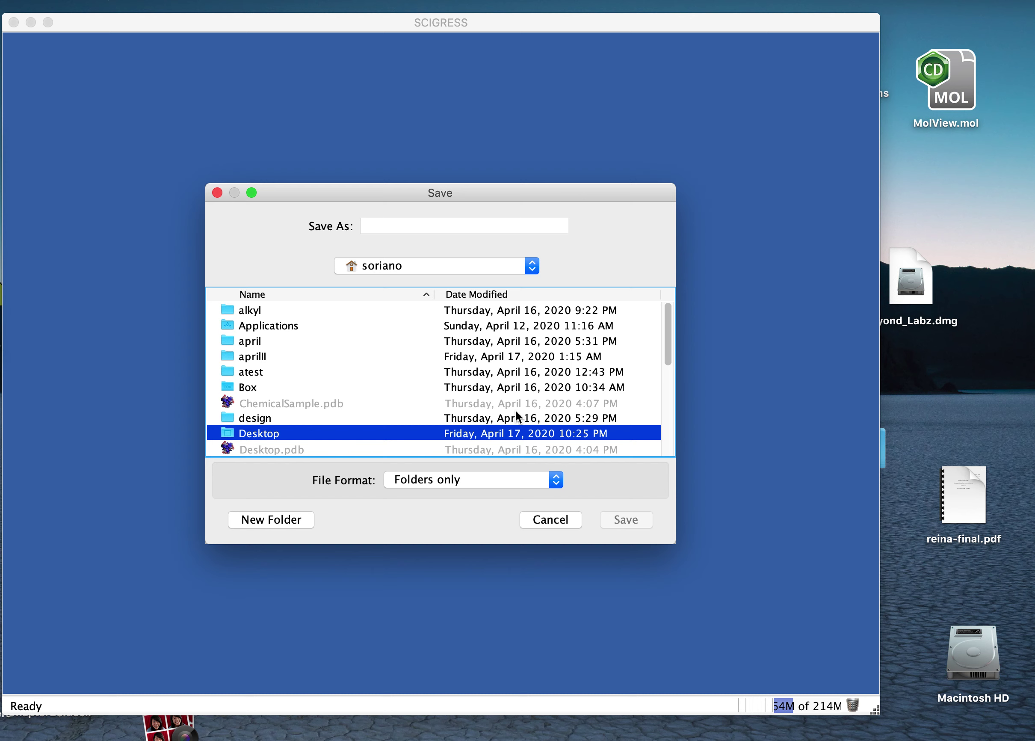
click(380, 226)
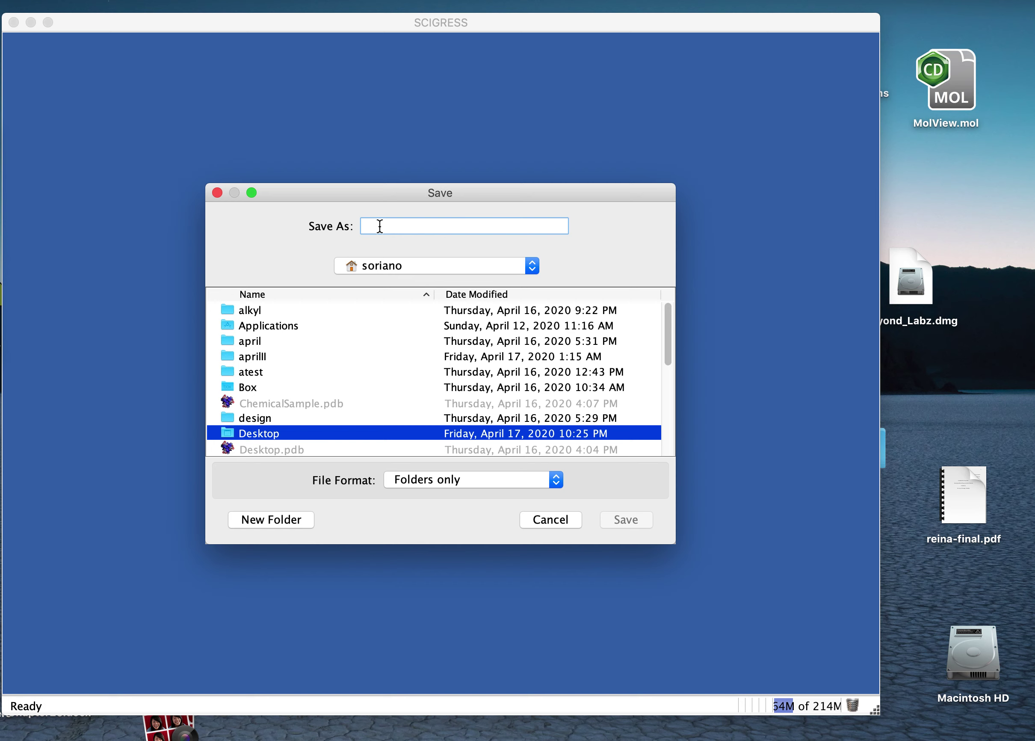
text(april)
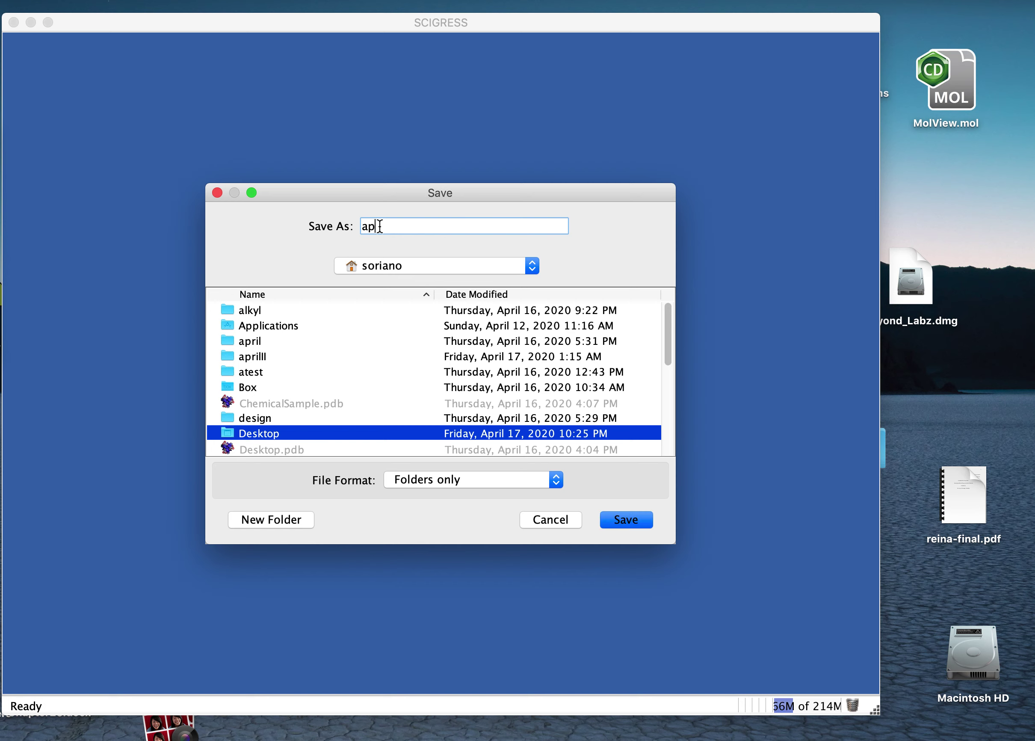
text(5)
click(625, 520)
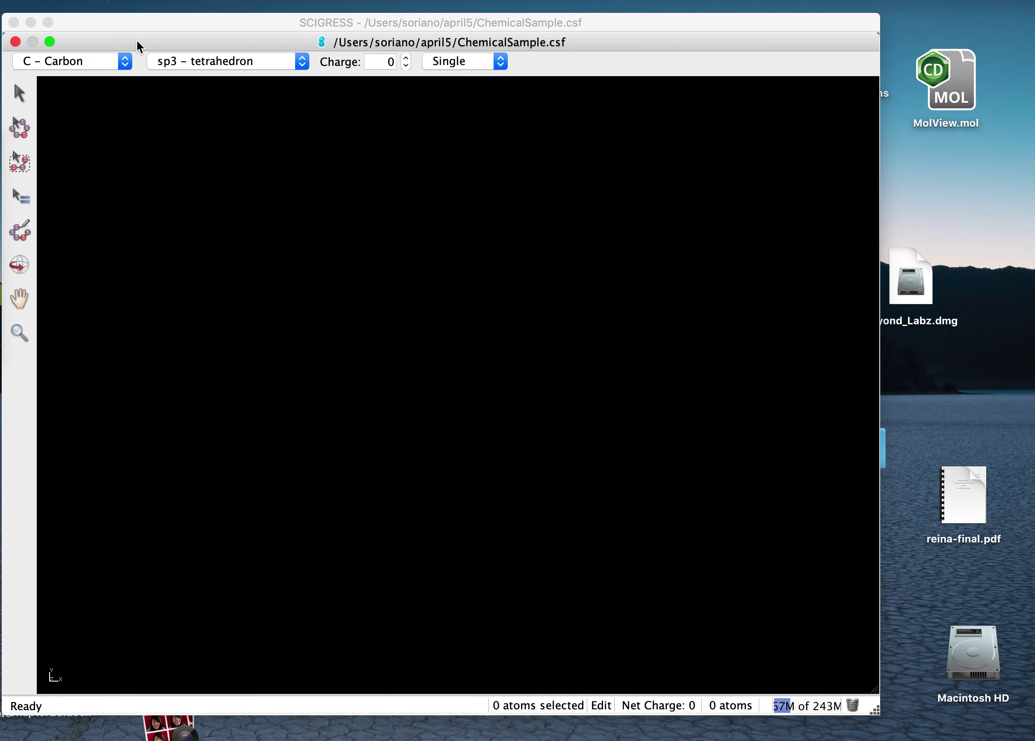
Import MolView.mol from the Desktop into the SCIGRESS workspace
click(119, 35)
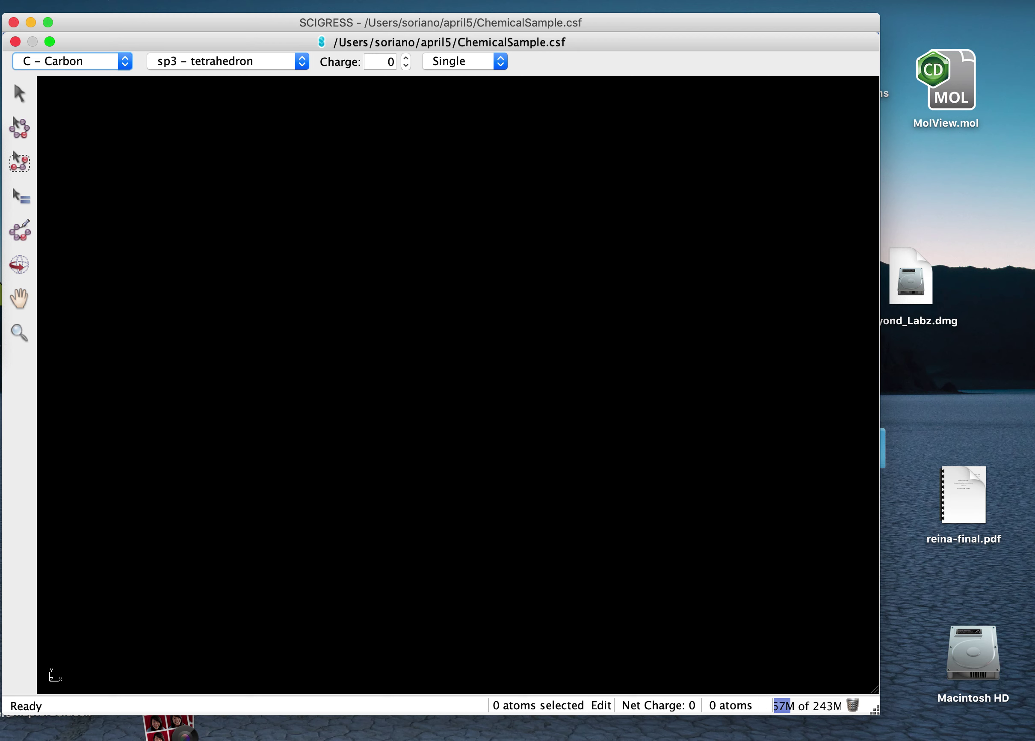
click(14, 1)
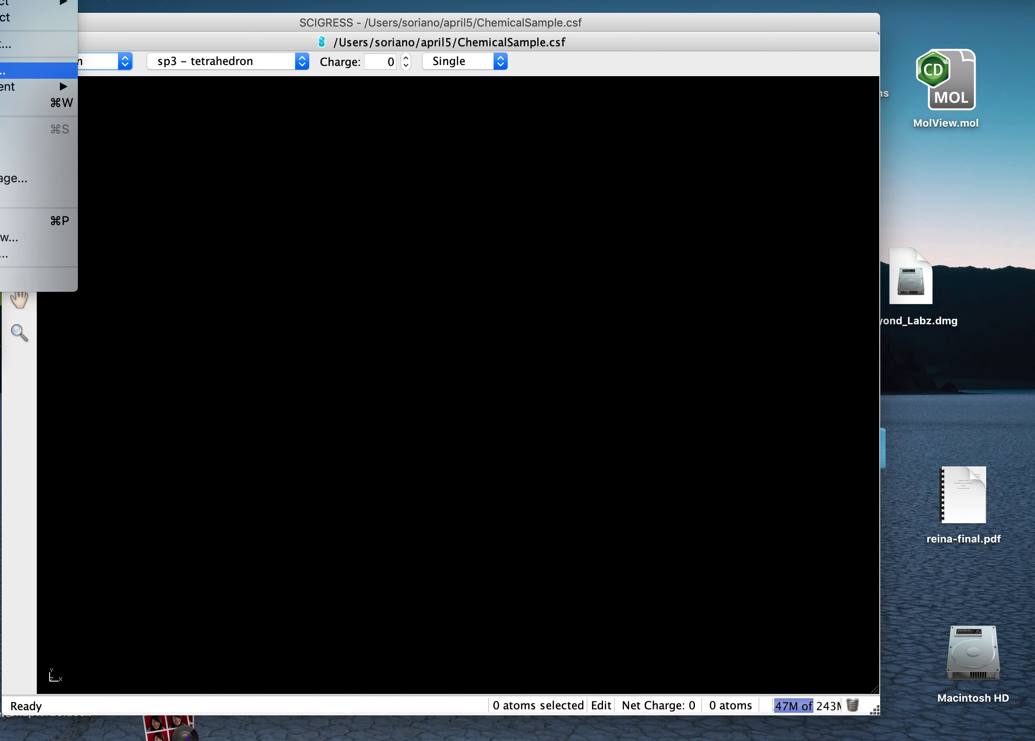
click(59, 76)
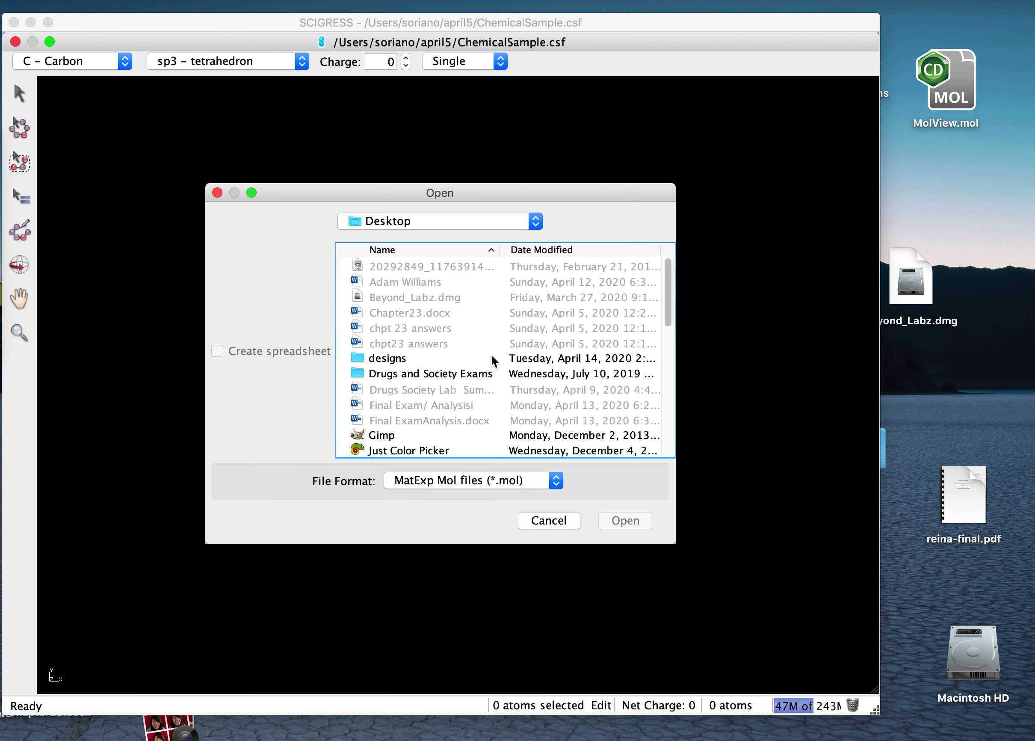
scroll(667, 314, down, 1)
scroll(667, 314, down, 5)
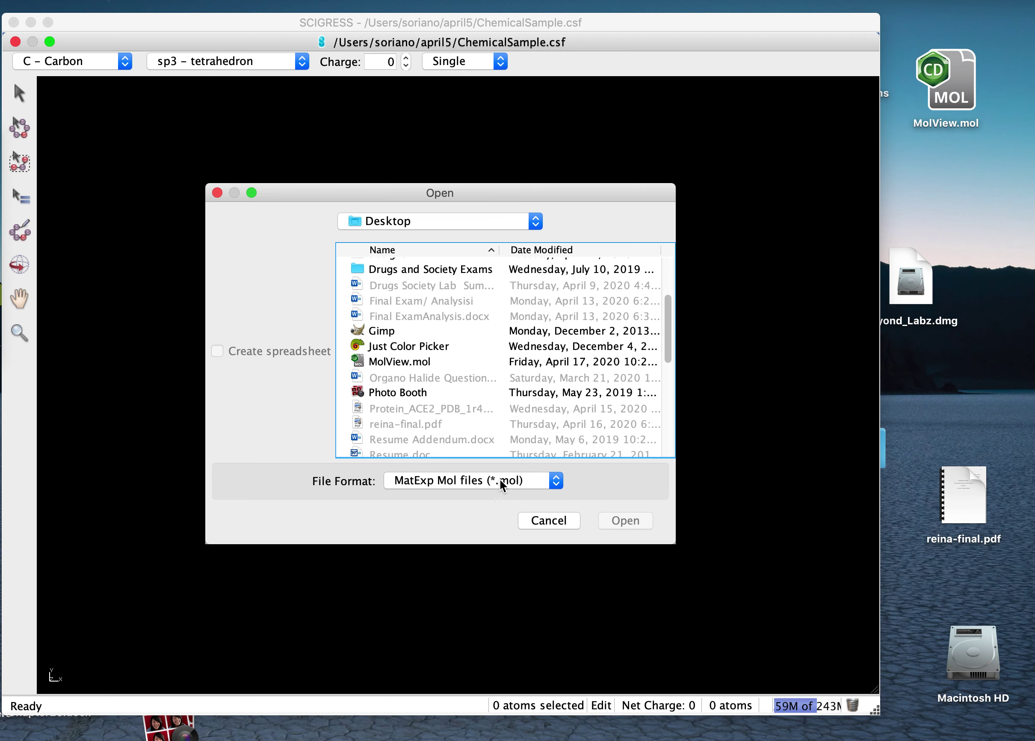
click(379, 361)
click(626, 520)
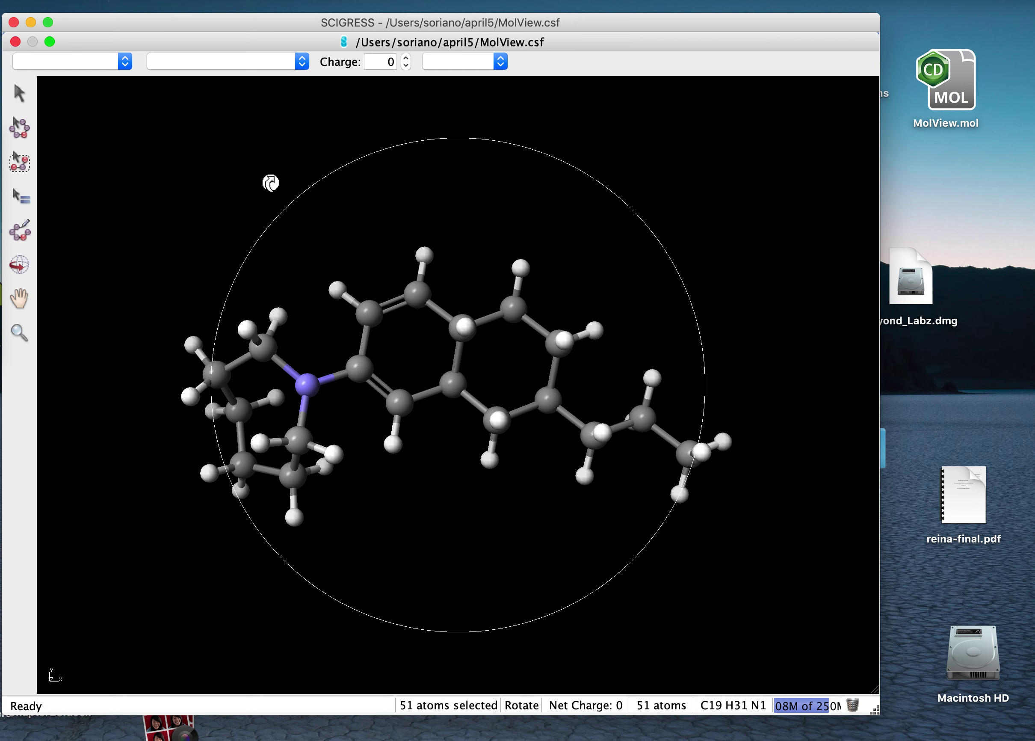
Clean up the imported molecule's geometry with comprehensive Beautify
drag(387, 361, 386, 325)
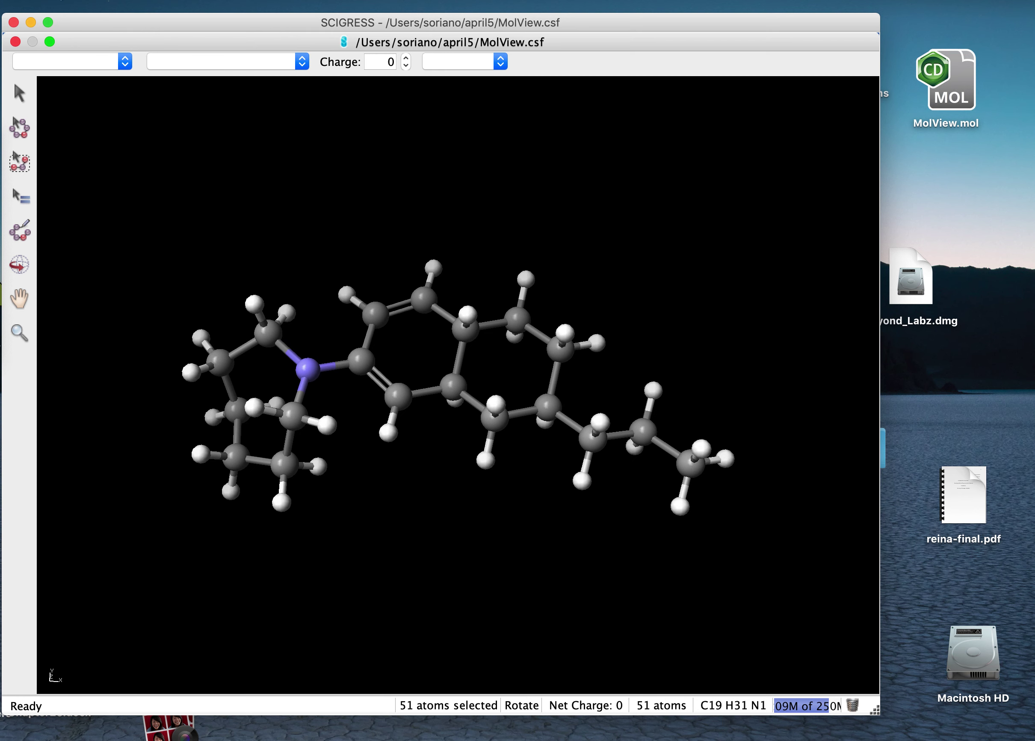
click(50, 0)
mouse_move(137, 49)
click(287, 50)
click(639, 409)
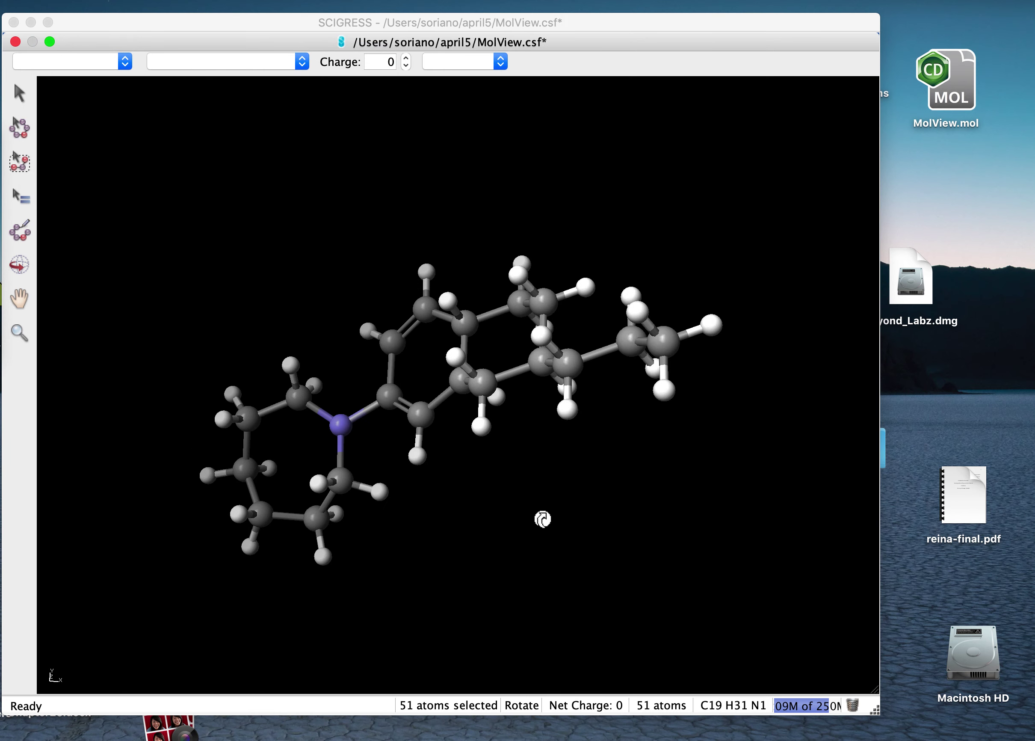
drag(324, 271, 429, 255)
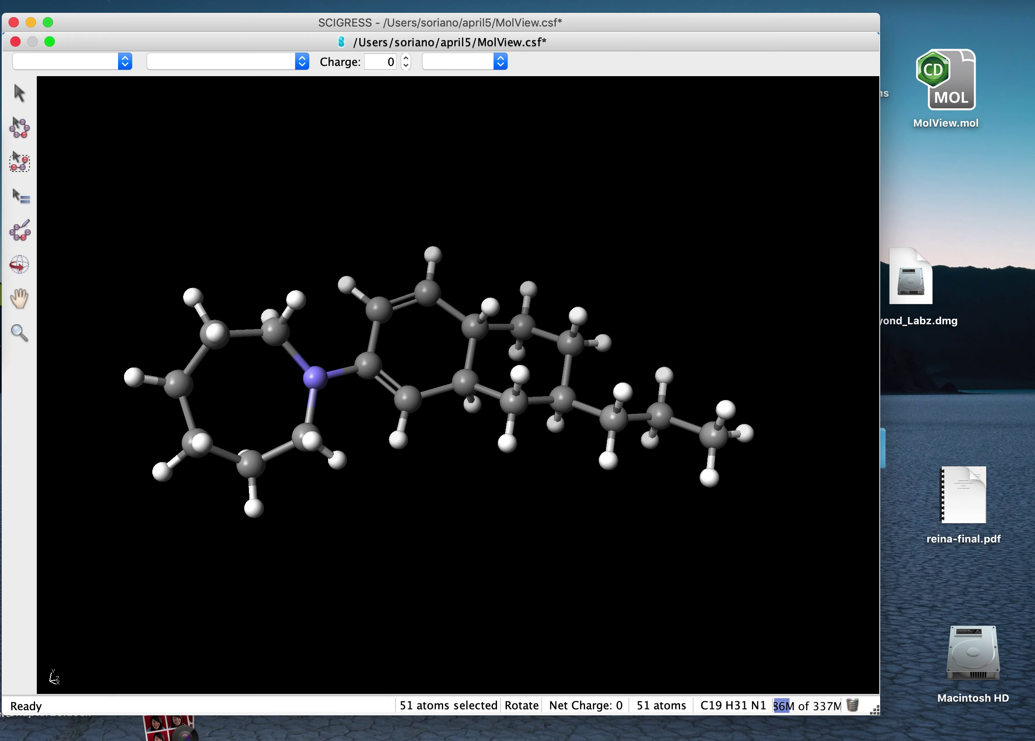
Switch the molecule to Wireframe style and rotate it
click(19, 0)
mouse_move(182, 2)
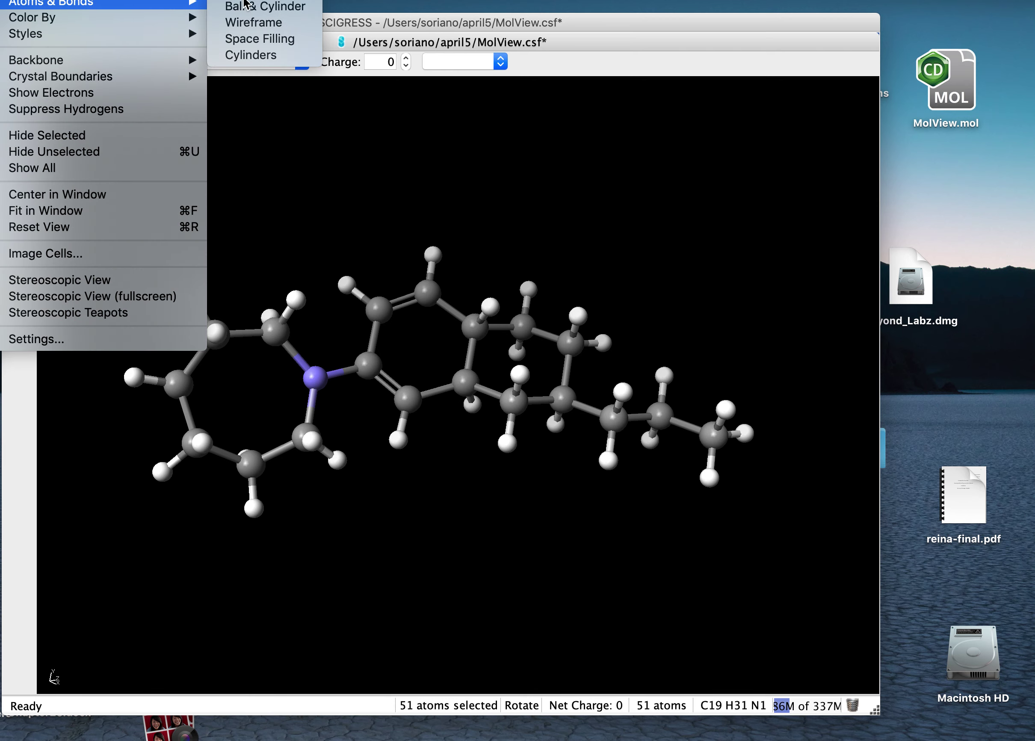
click(274, 22)
drag(449, 462, 335, 284)
Render the molecule as Cylinders and rotate it to inspect
click(57, 1)
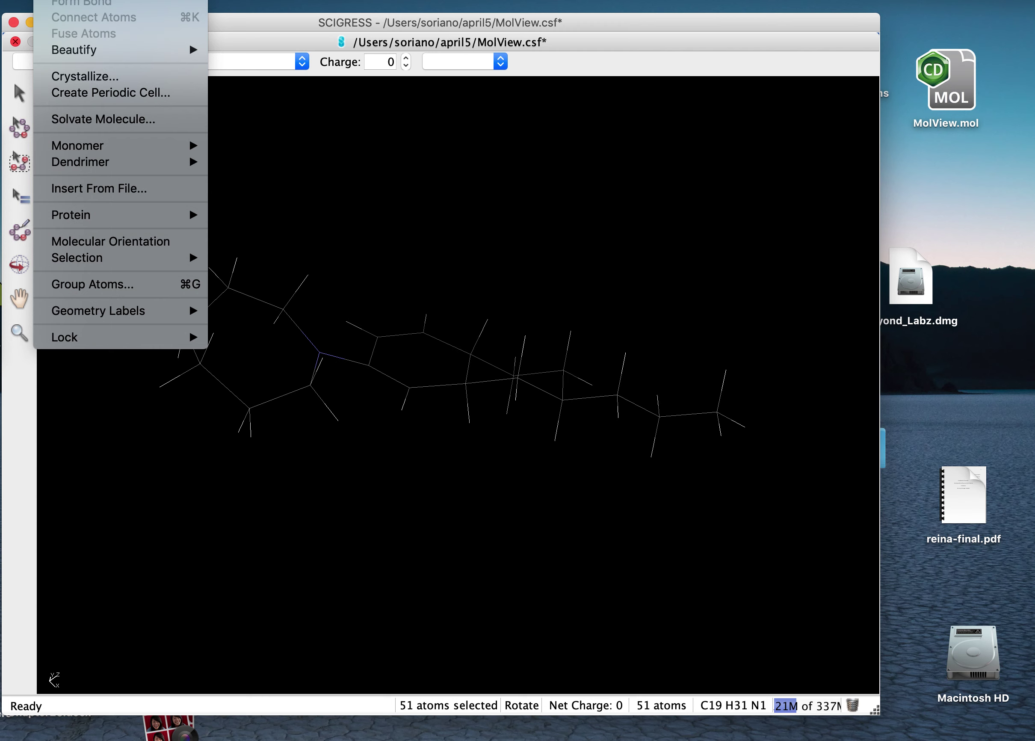
click(25, 1)
click(25, 1)
mouse_move(69, 4)
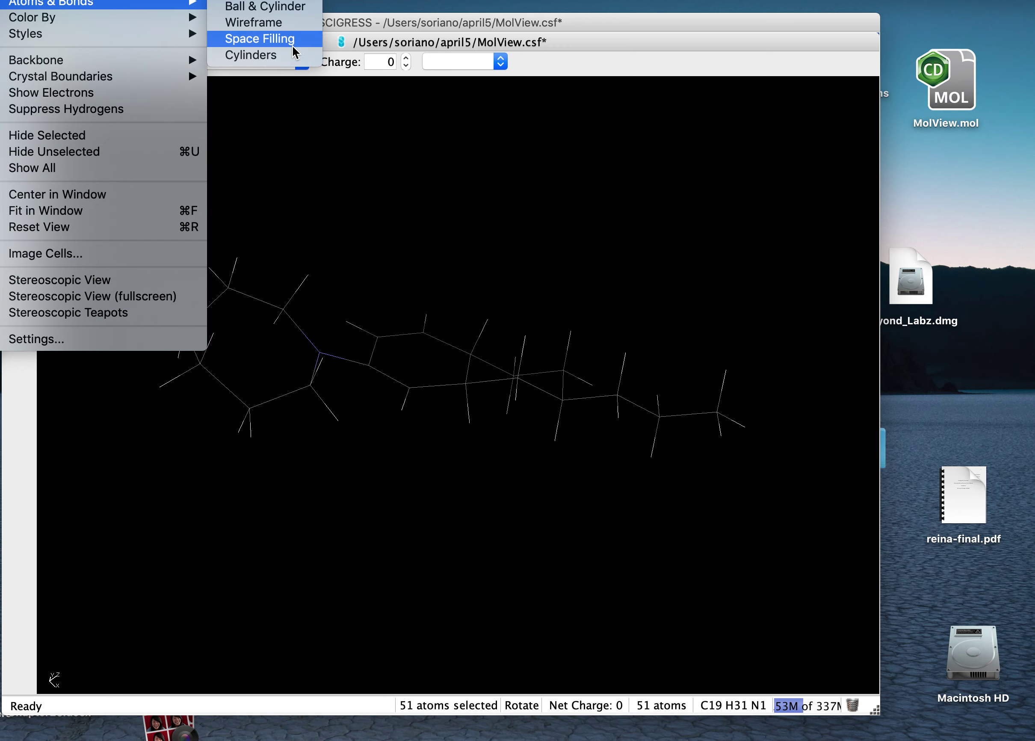
click(268, 58)
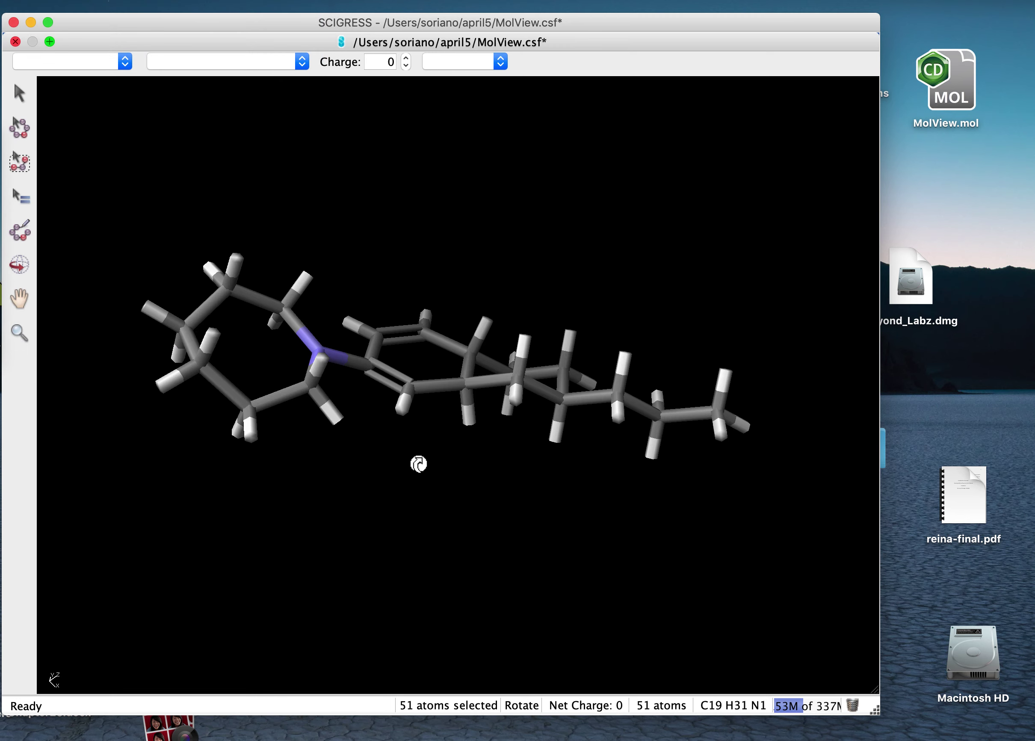
drag(428, 457, 343, 495)
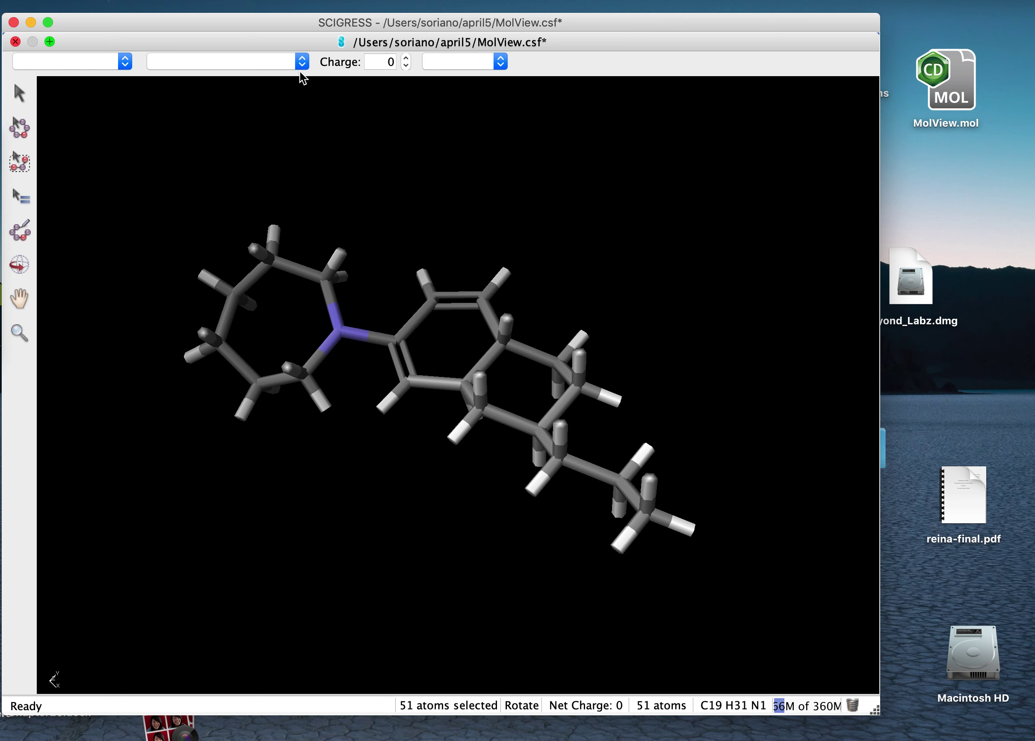
Bring up the Experiment menu of calculation commands
click(110, 1)
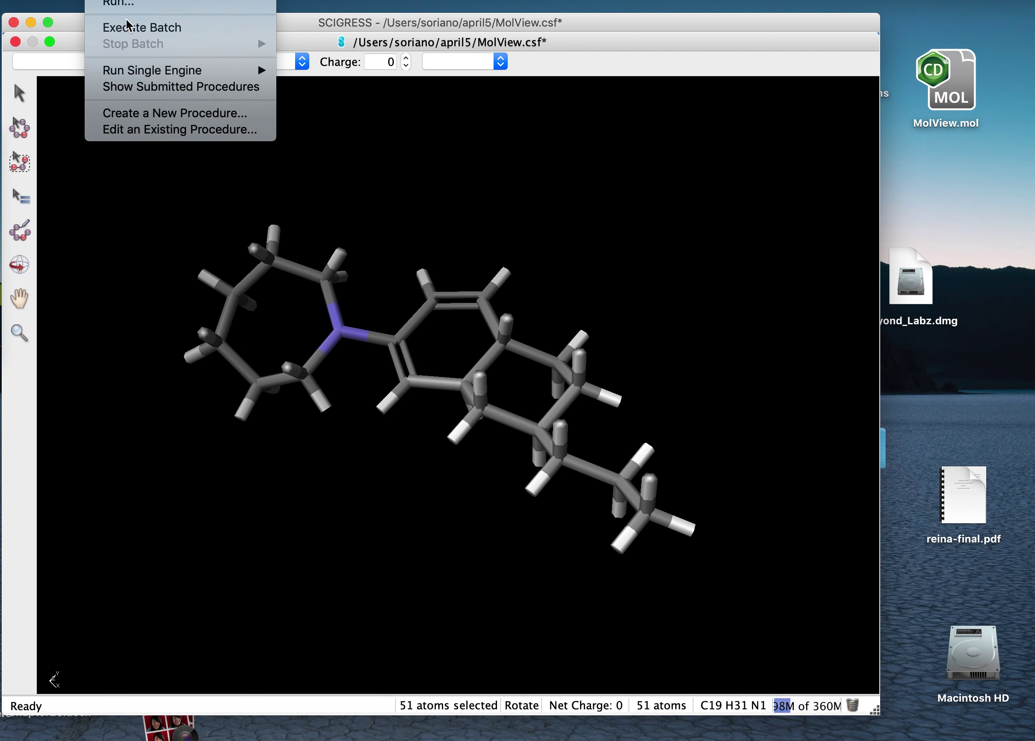
Save MolView.csf and start a CONFLEX conformations list-of-minima search with the standard procedure
click(122, 4)
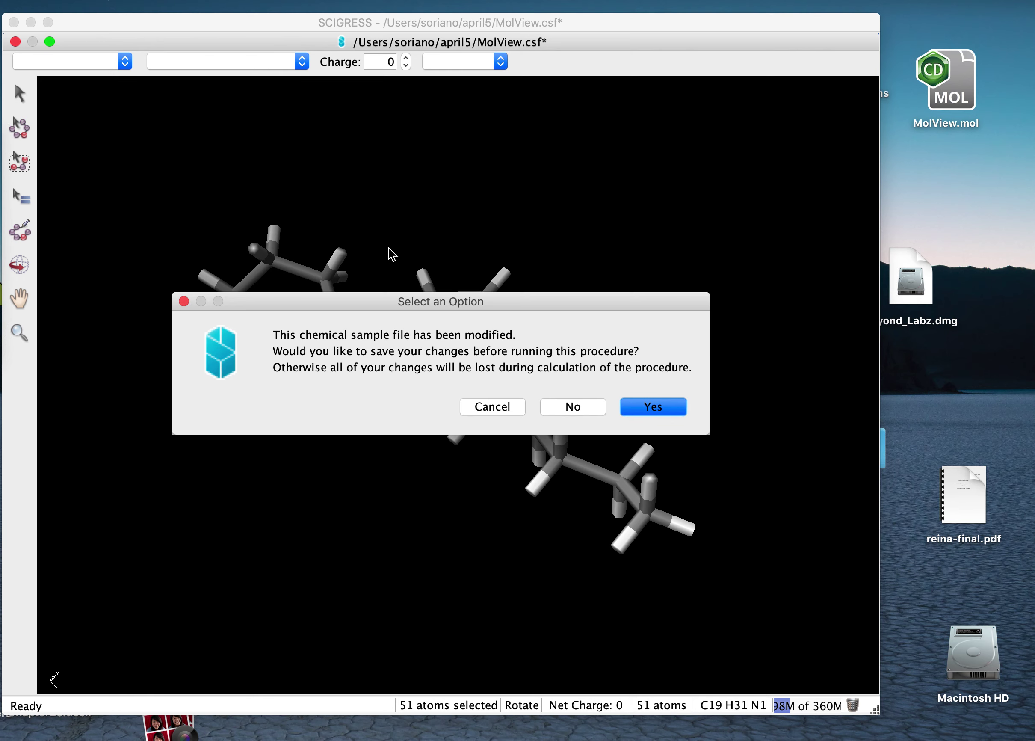
click(637, 411)
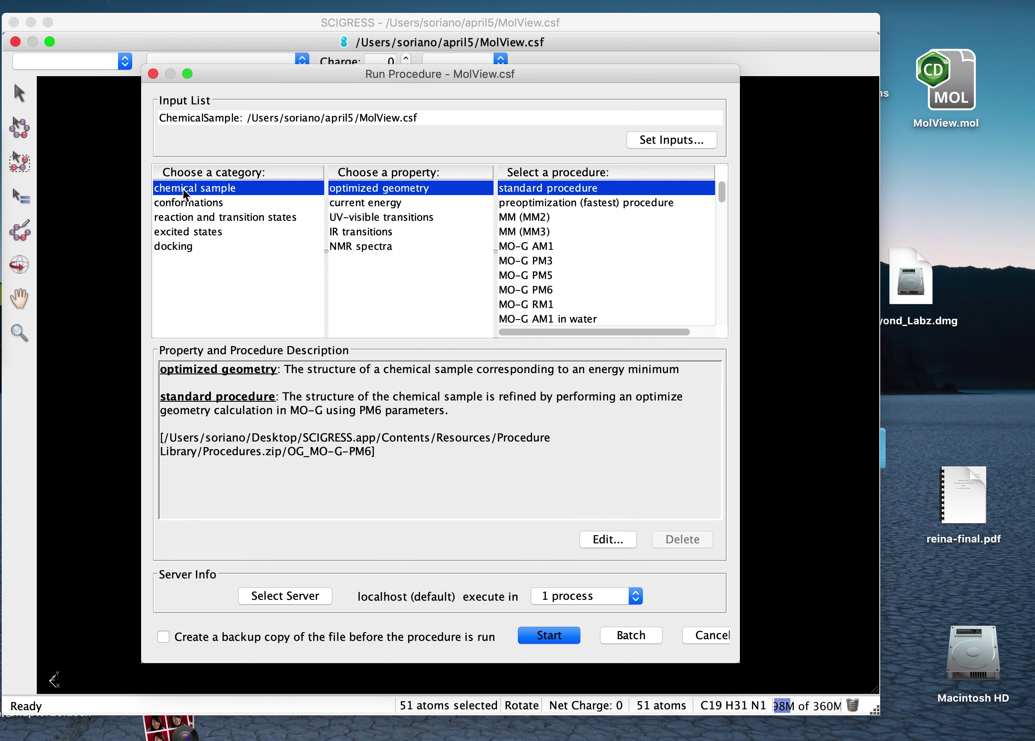
click(180, 205)
click(368, 219)
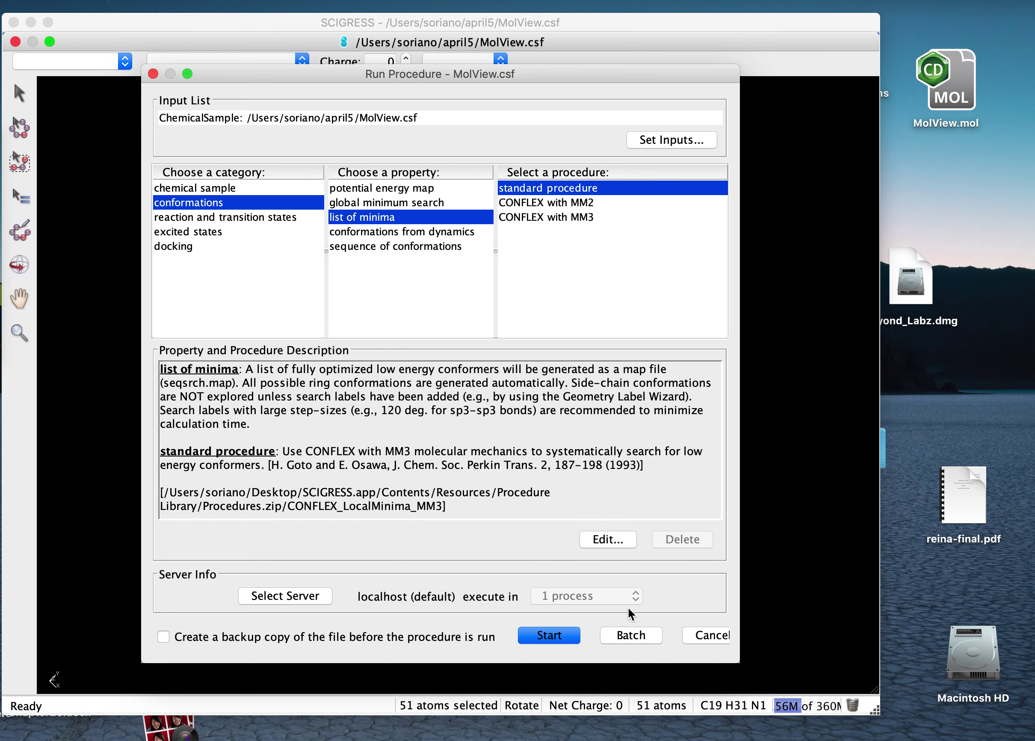
click(557, 636)
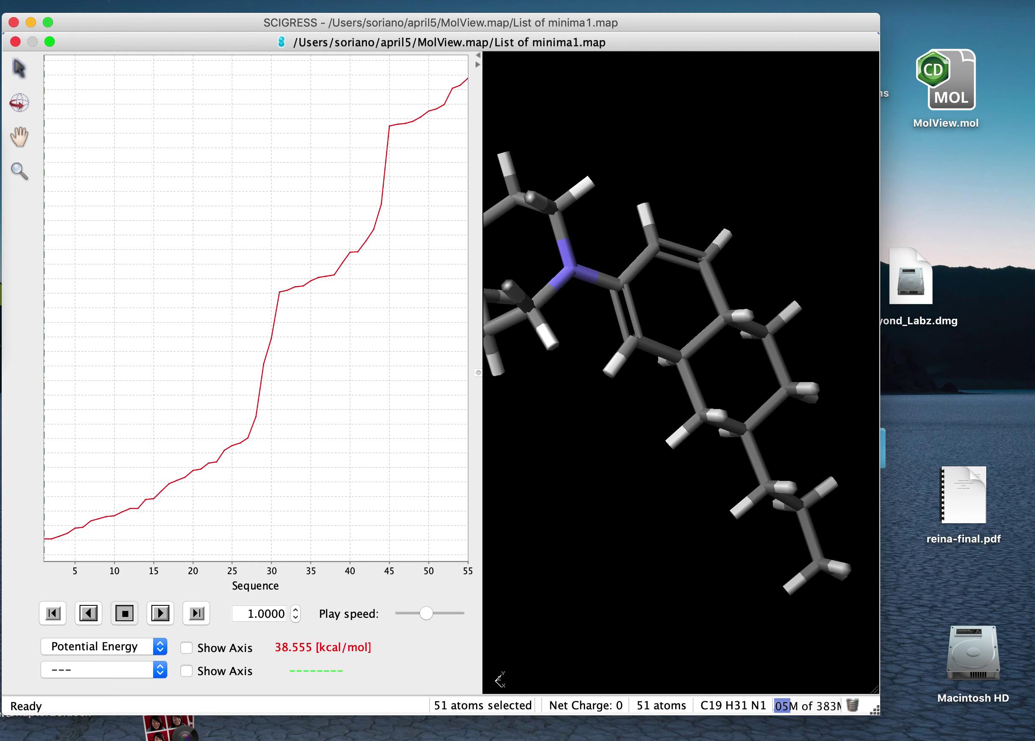
Rotate the displayed conformer upright in the 3-D view so the whole molecule shows
click(17, 107)
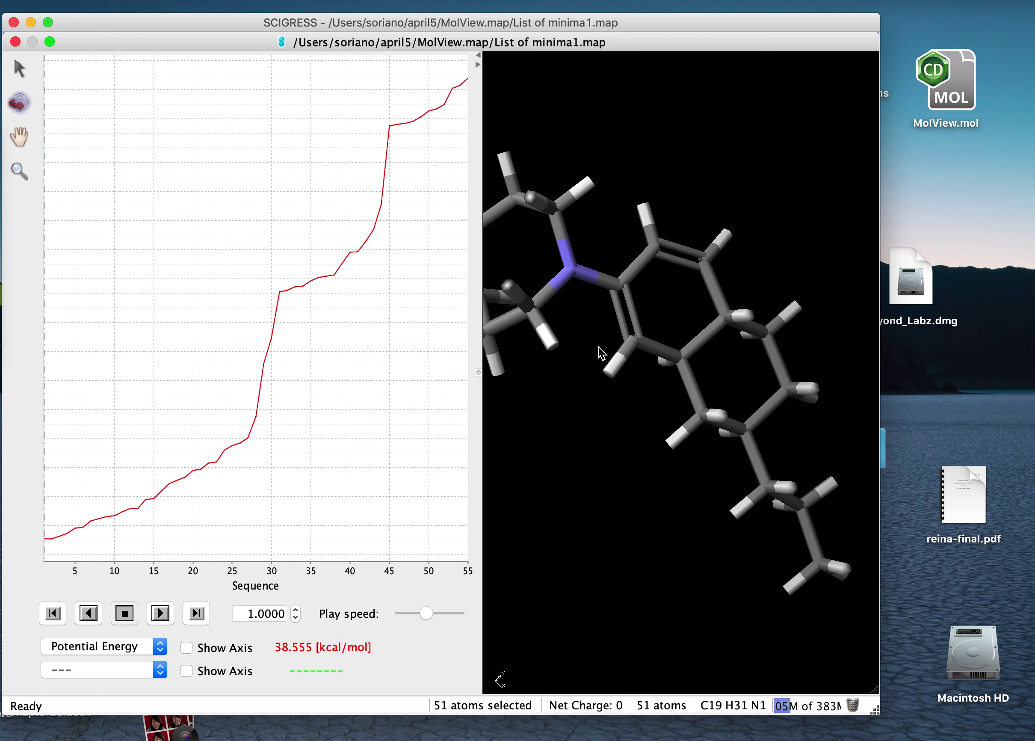
drag(680, 356, 771, 573)
drag(663, 296, 665, 388)
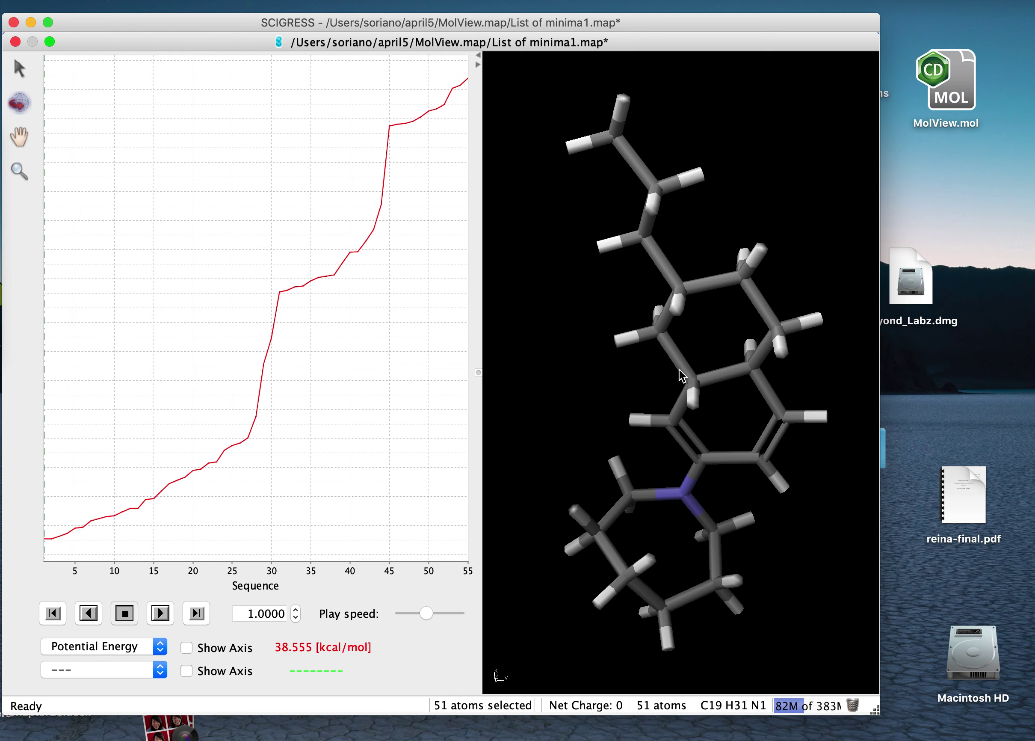
drag(682, 370, 688, 282)
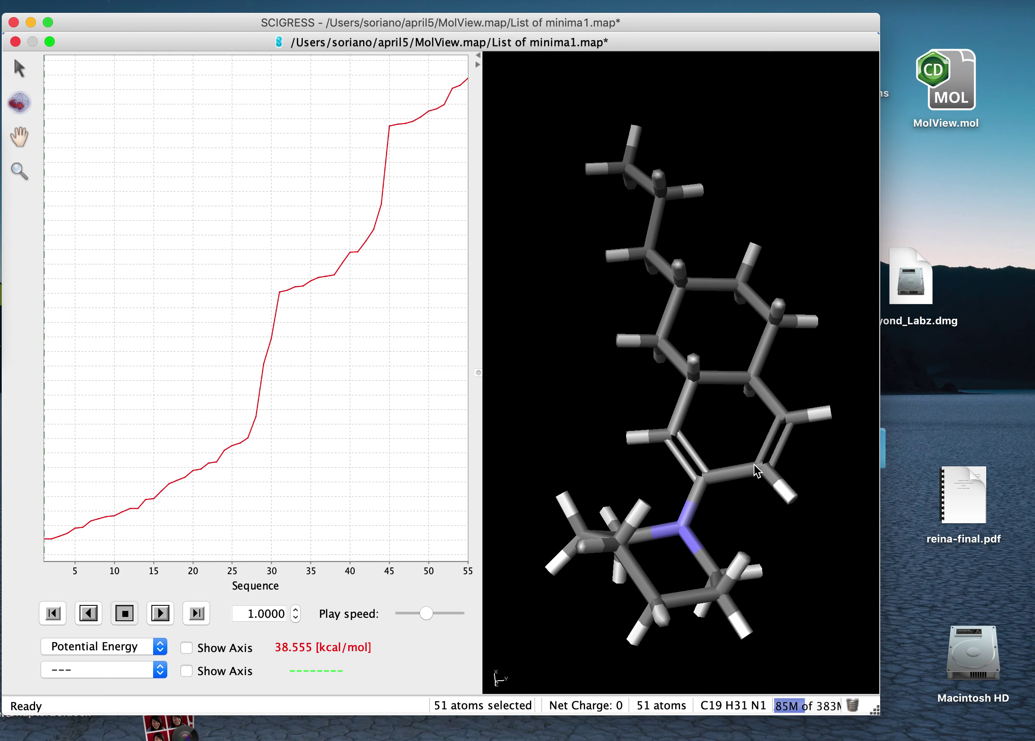
drag(721, 400, 723, 411)
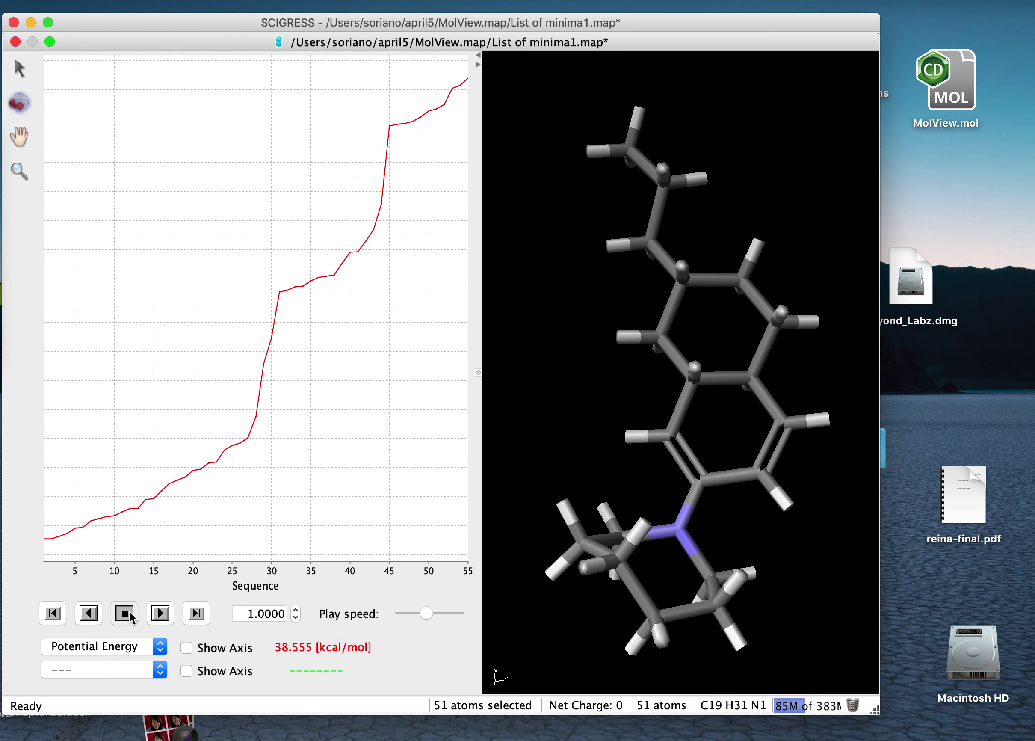
Play through the 55 conformers in sequence up to conformer 12 at 39.587 kcal/mol
click(160, 616)
click(159, 613)
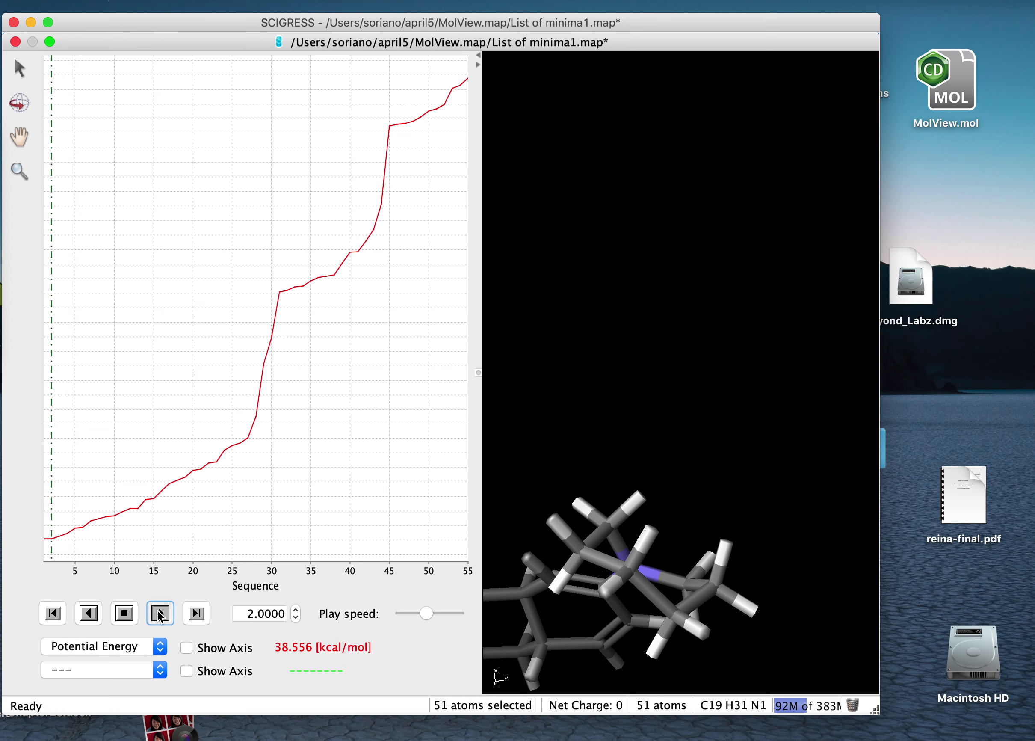
click(159, 613)
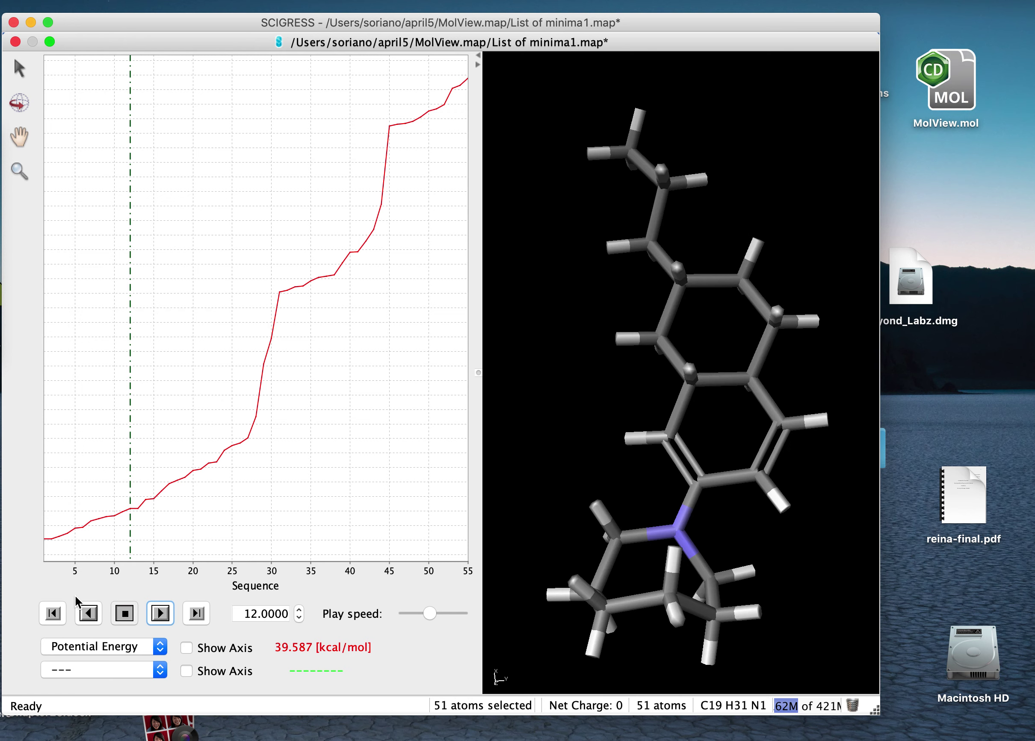
Stop playback, select conformer 3 (38.639 kcal/mol) on the plot, and rotate it to show its rings
click(124, 612)
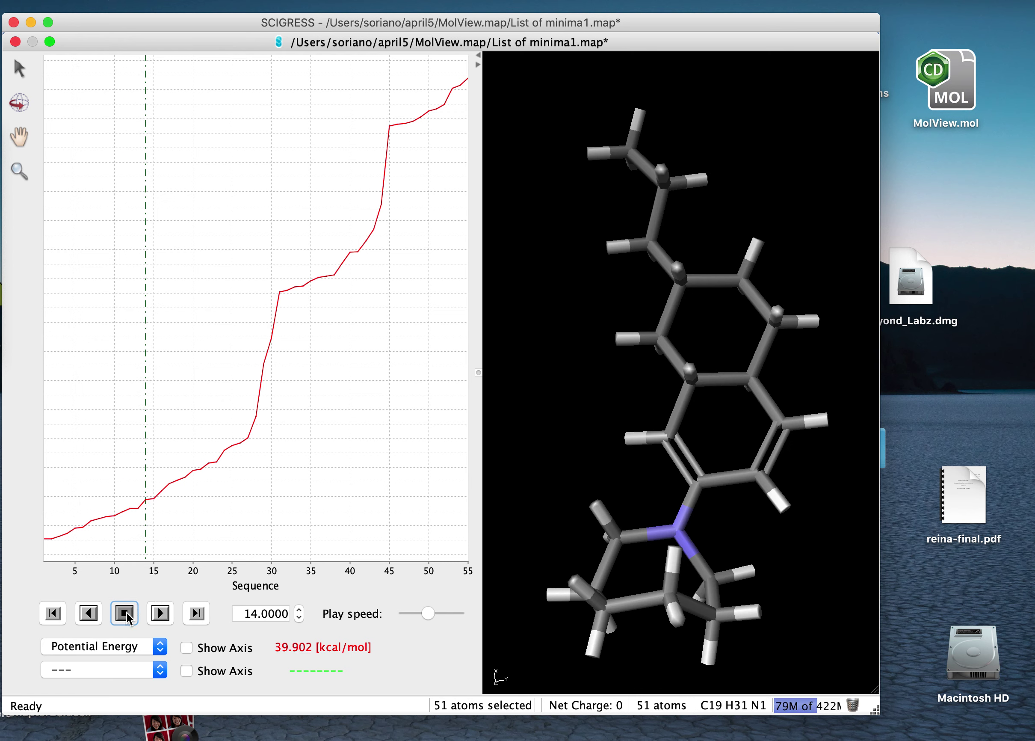
click(56, 536)
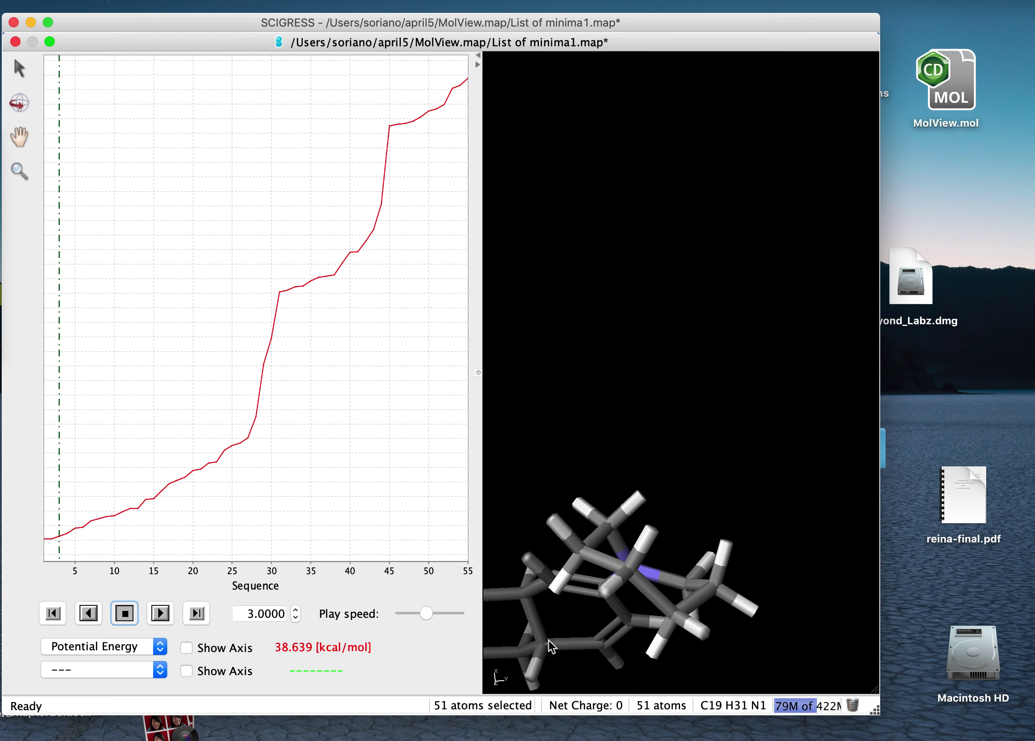
click(19, 105)
drag(628, 561, 682, 360)
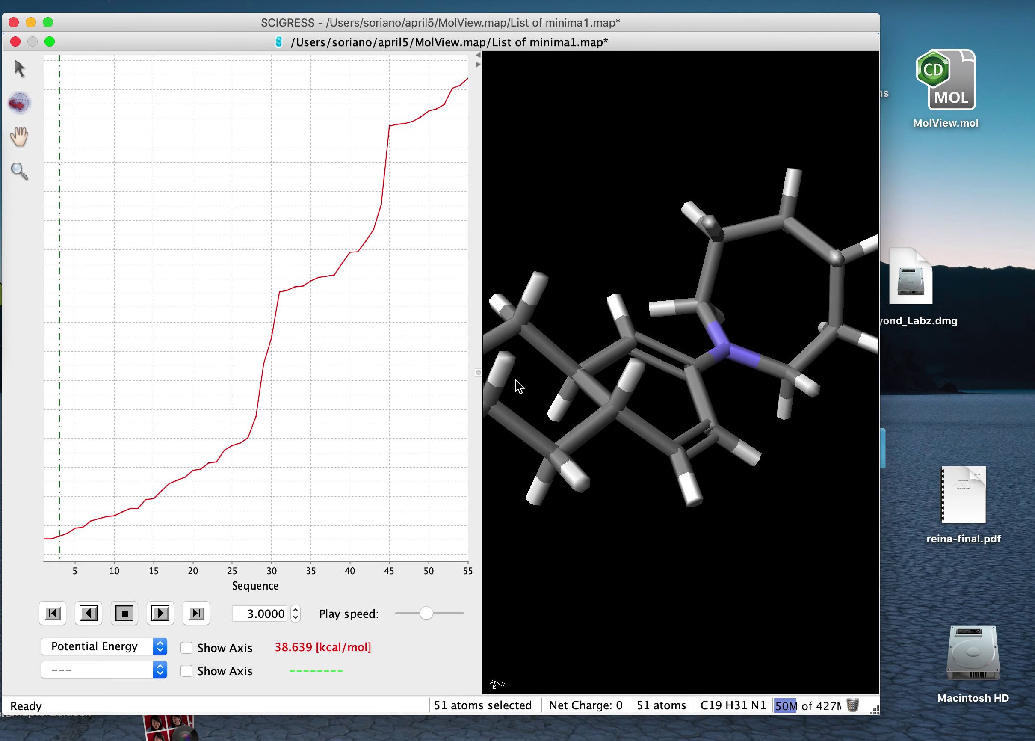
drag(515, 386, 531, 456)
drag(717, 431, 698, 414)
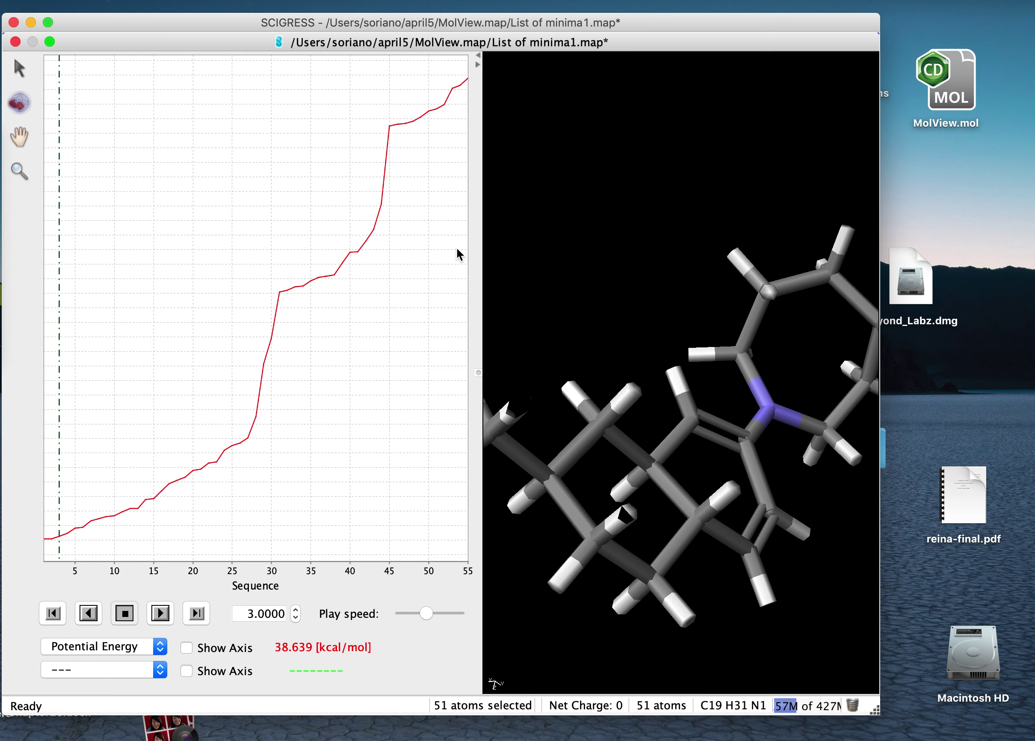
Turn conformer 3 slightly further in the 3-D view
mouse_move(671, 294)
mouse_down()
mouse_move(672, 351)
mouse_move(640, 293)
mouse_move(667, 297)
mouse_up()
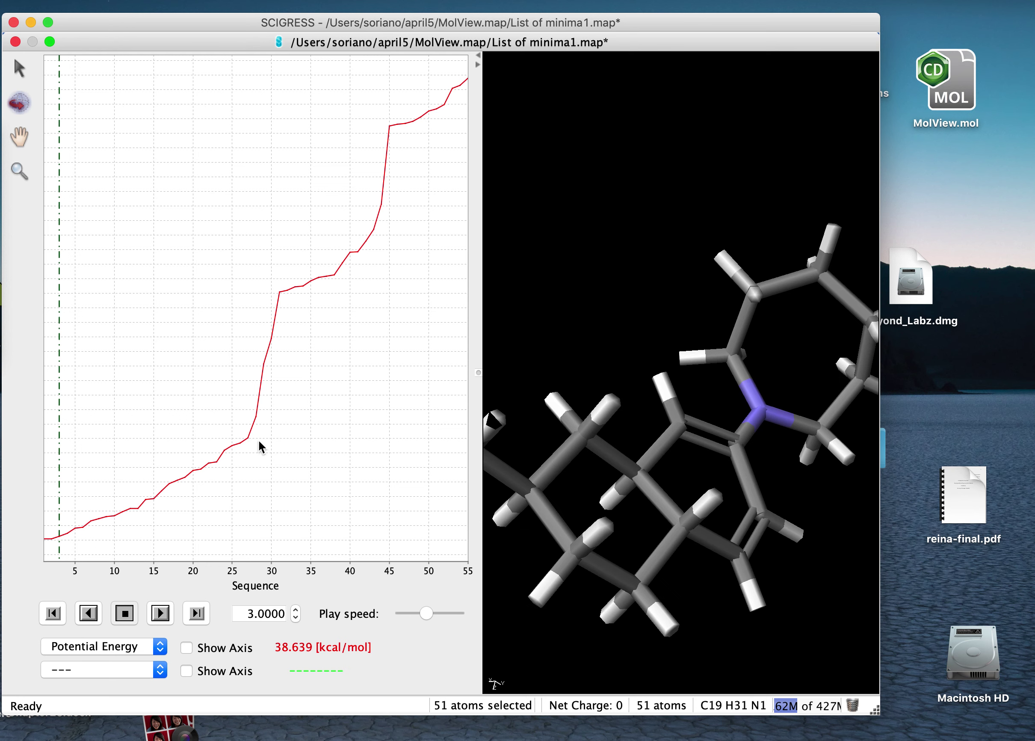